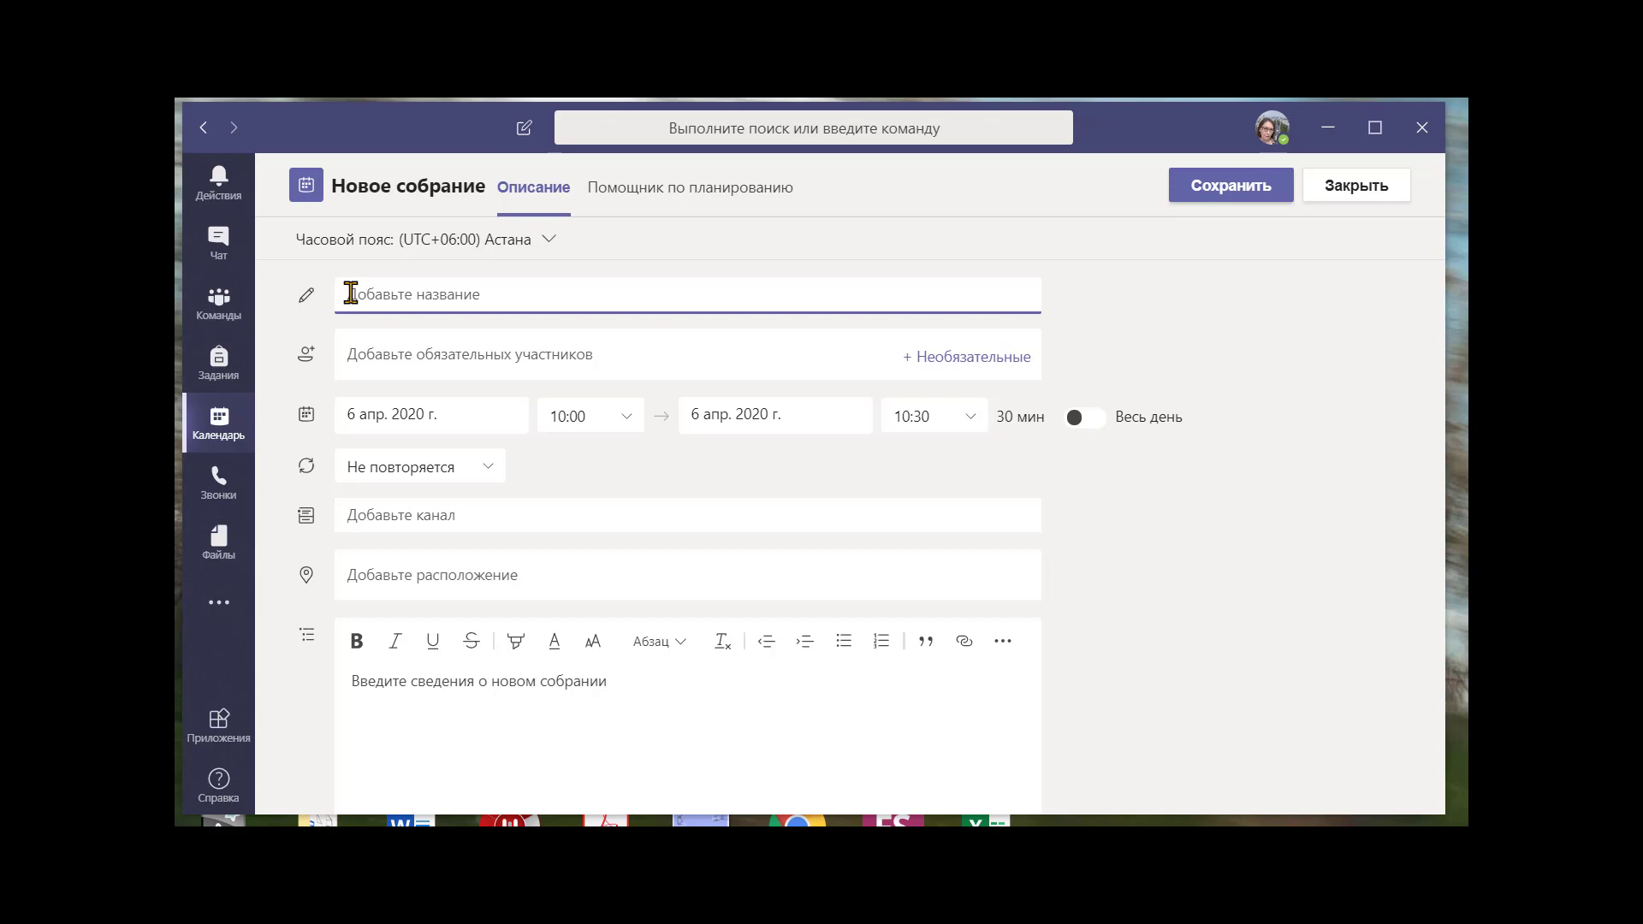
Title the new meeting "Планерка" and set its end time to 11:30 on 6 April 2020
left_click(350, 293)
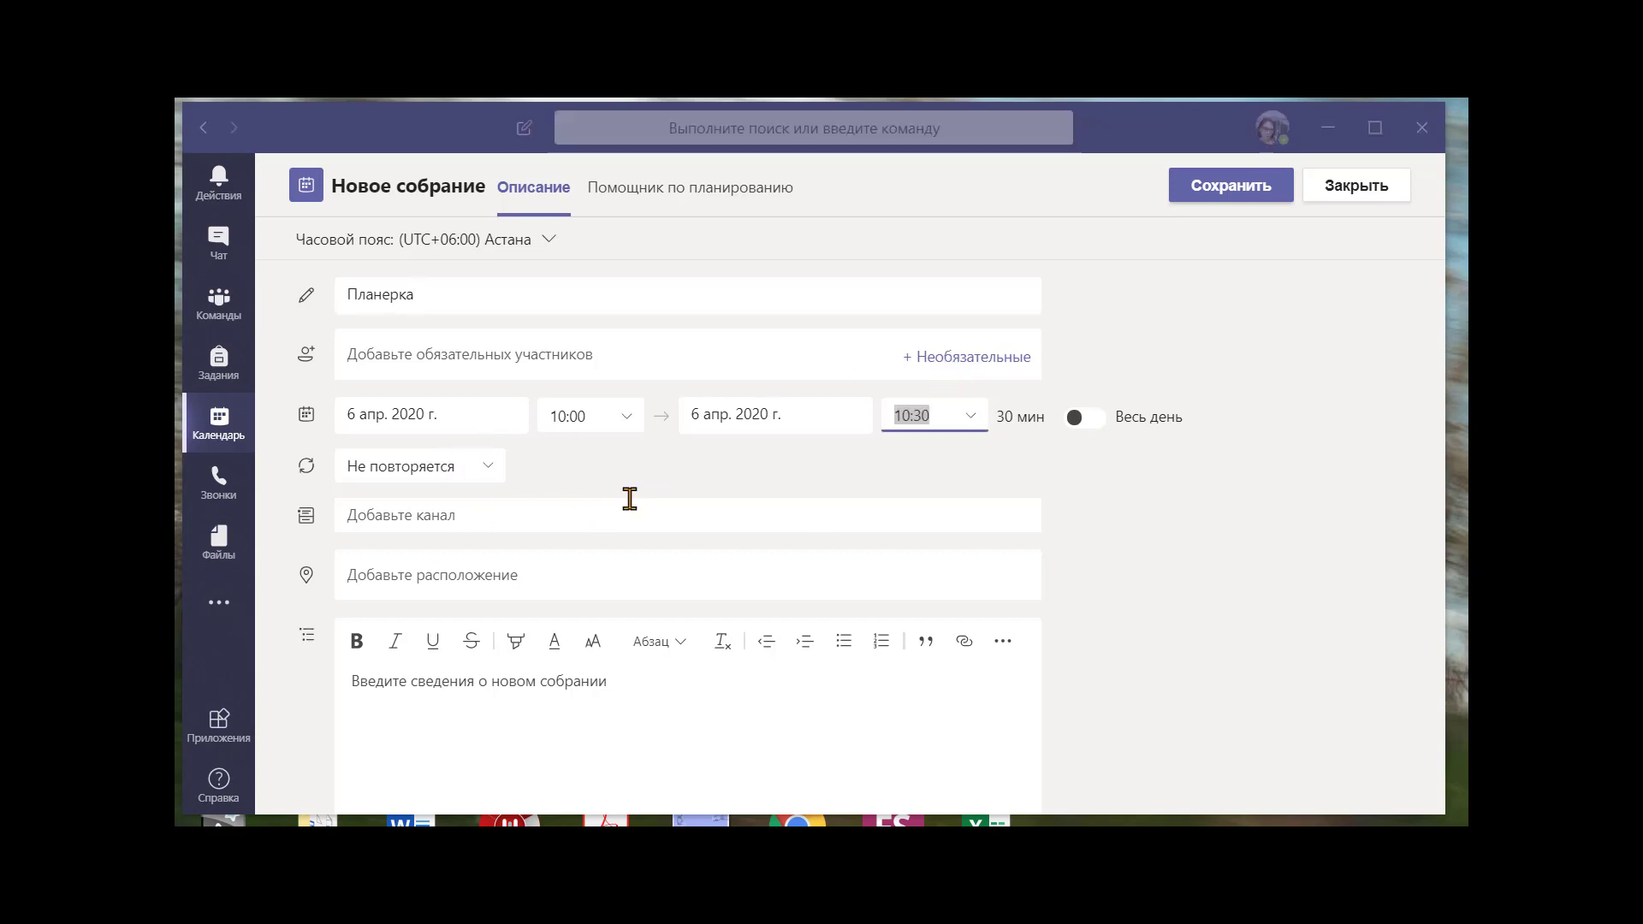
left_click(508, 416)
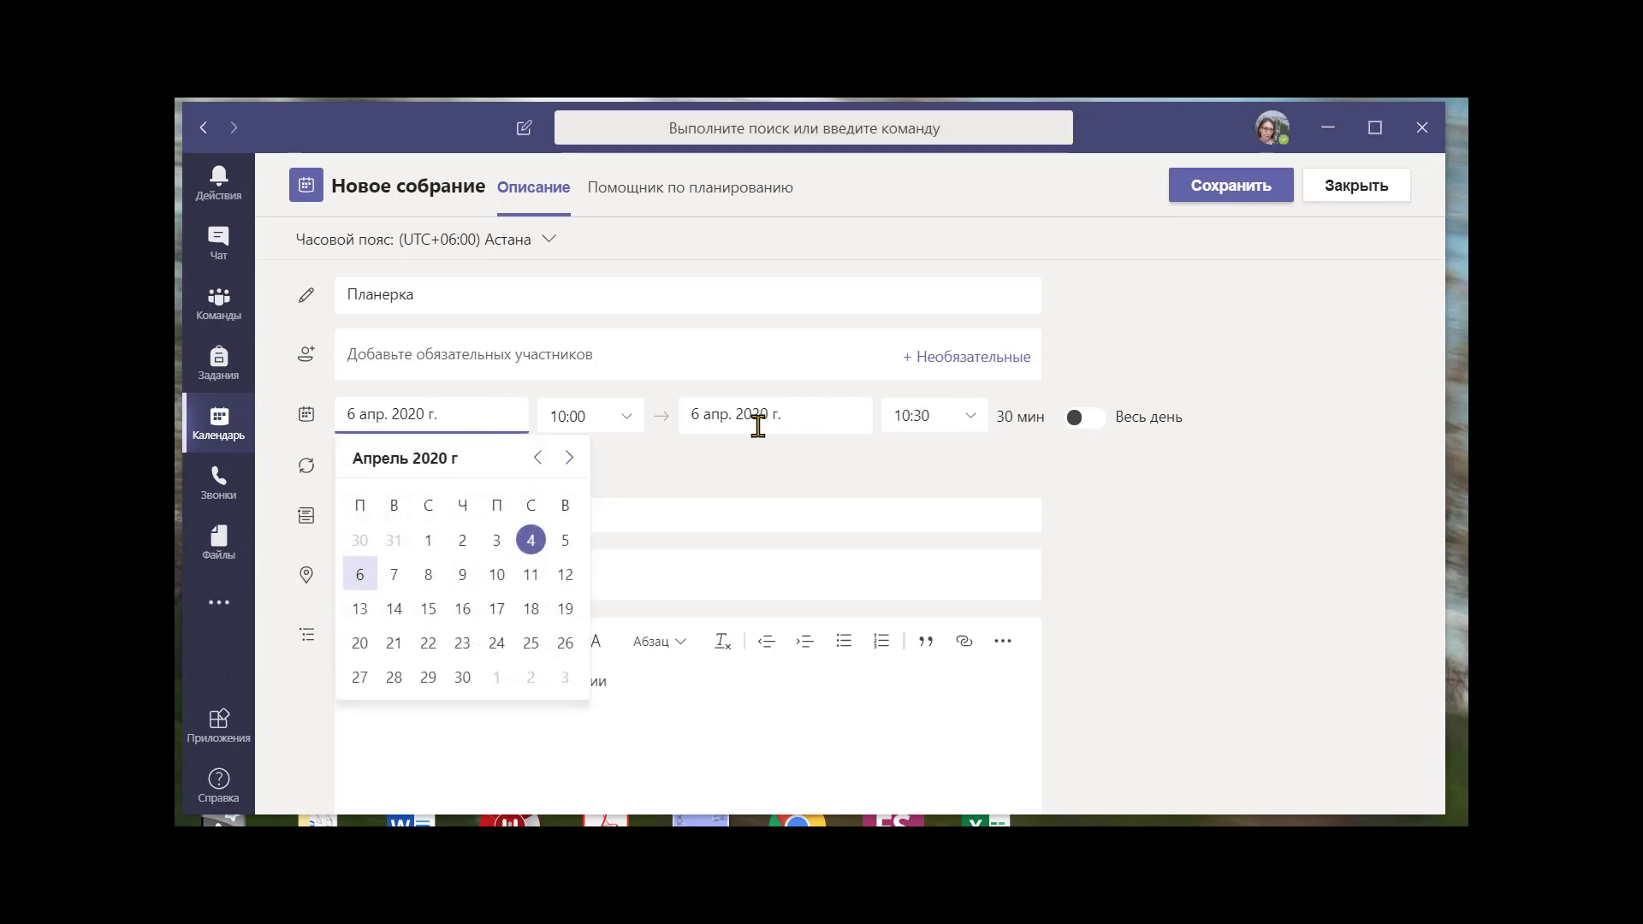
left_click(642, 466)
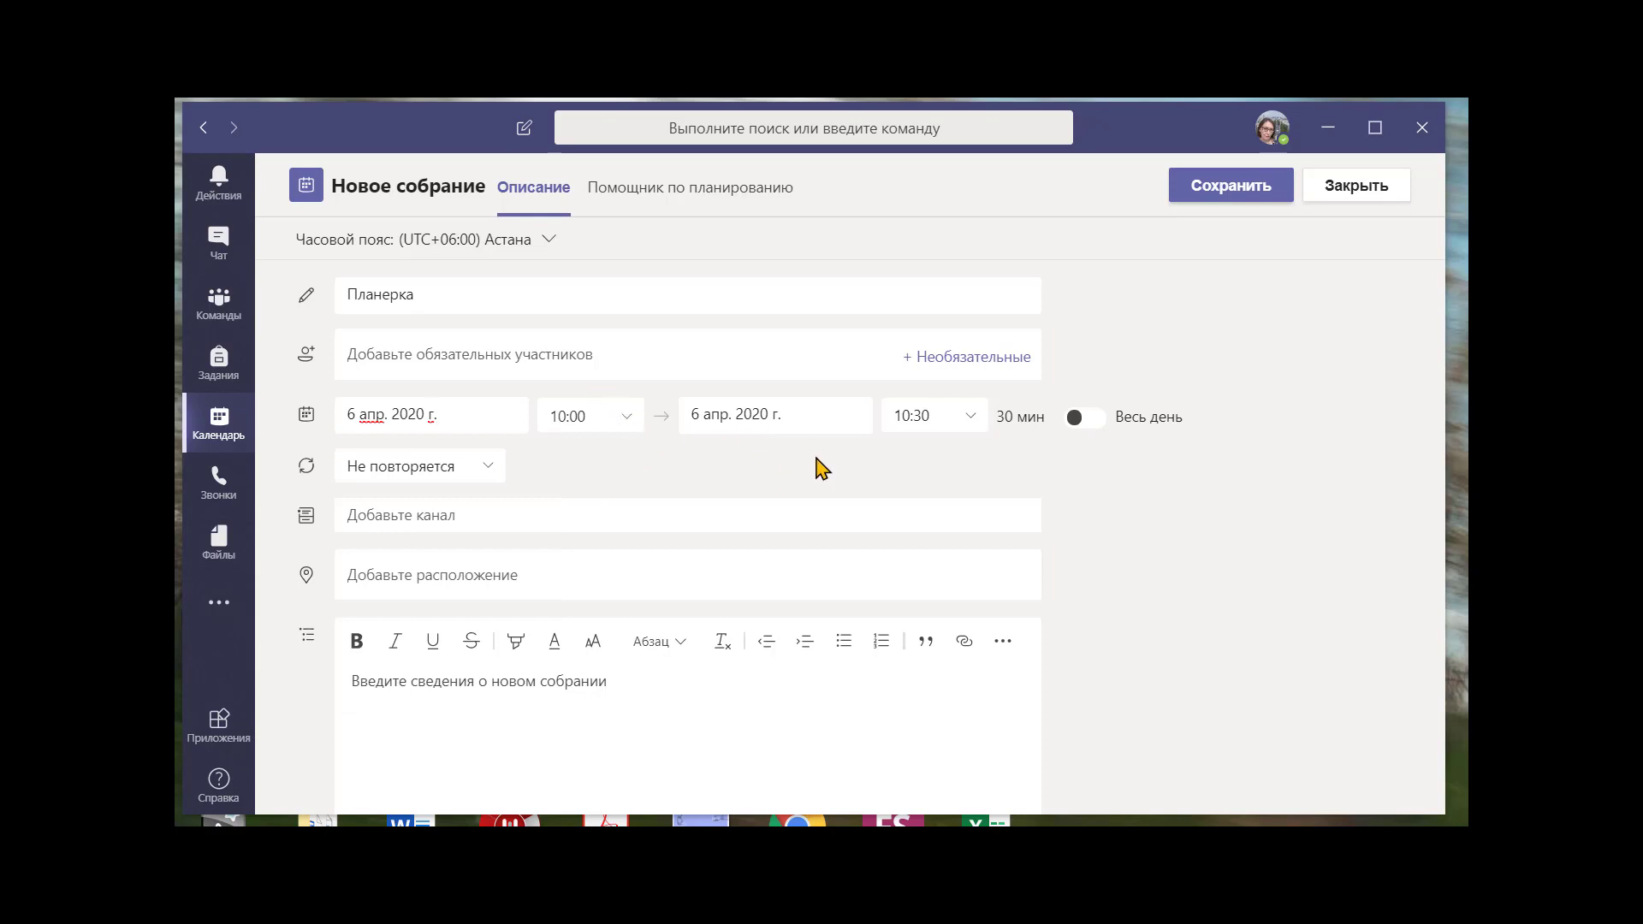
left_click(973, 419)
left_click(973, 420)
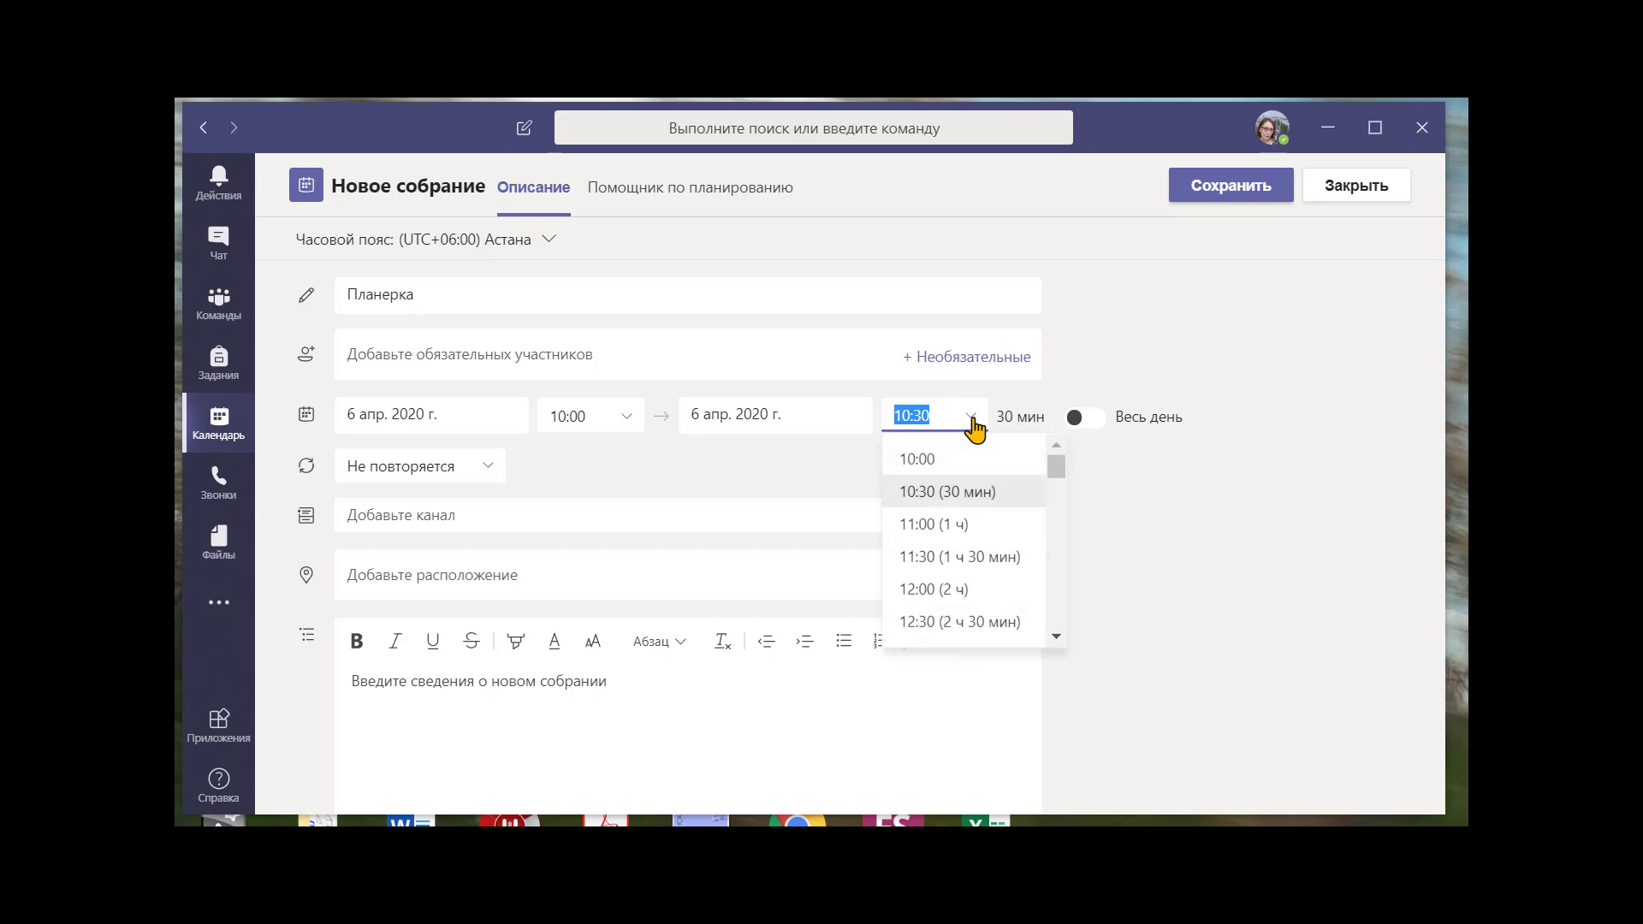
left_click(955, 560)
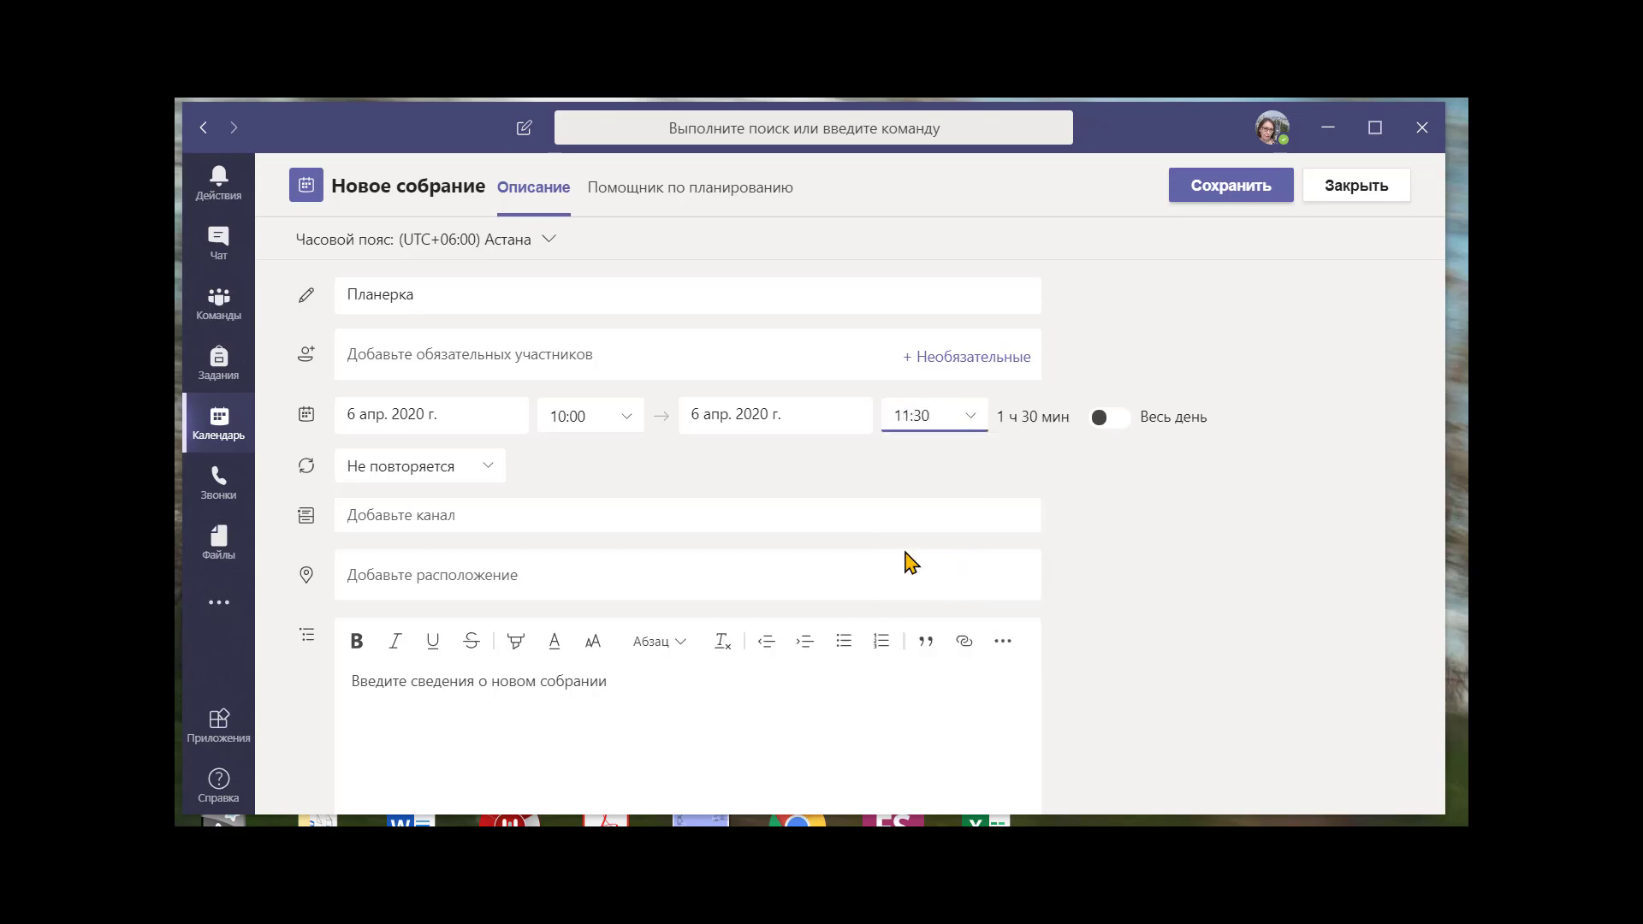
Repeat the meeting every workday (Monday to Friday) and assign it to the Проведение комиссии channel of the Отдел кадров team
left_click(490, 470)
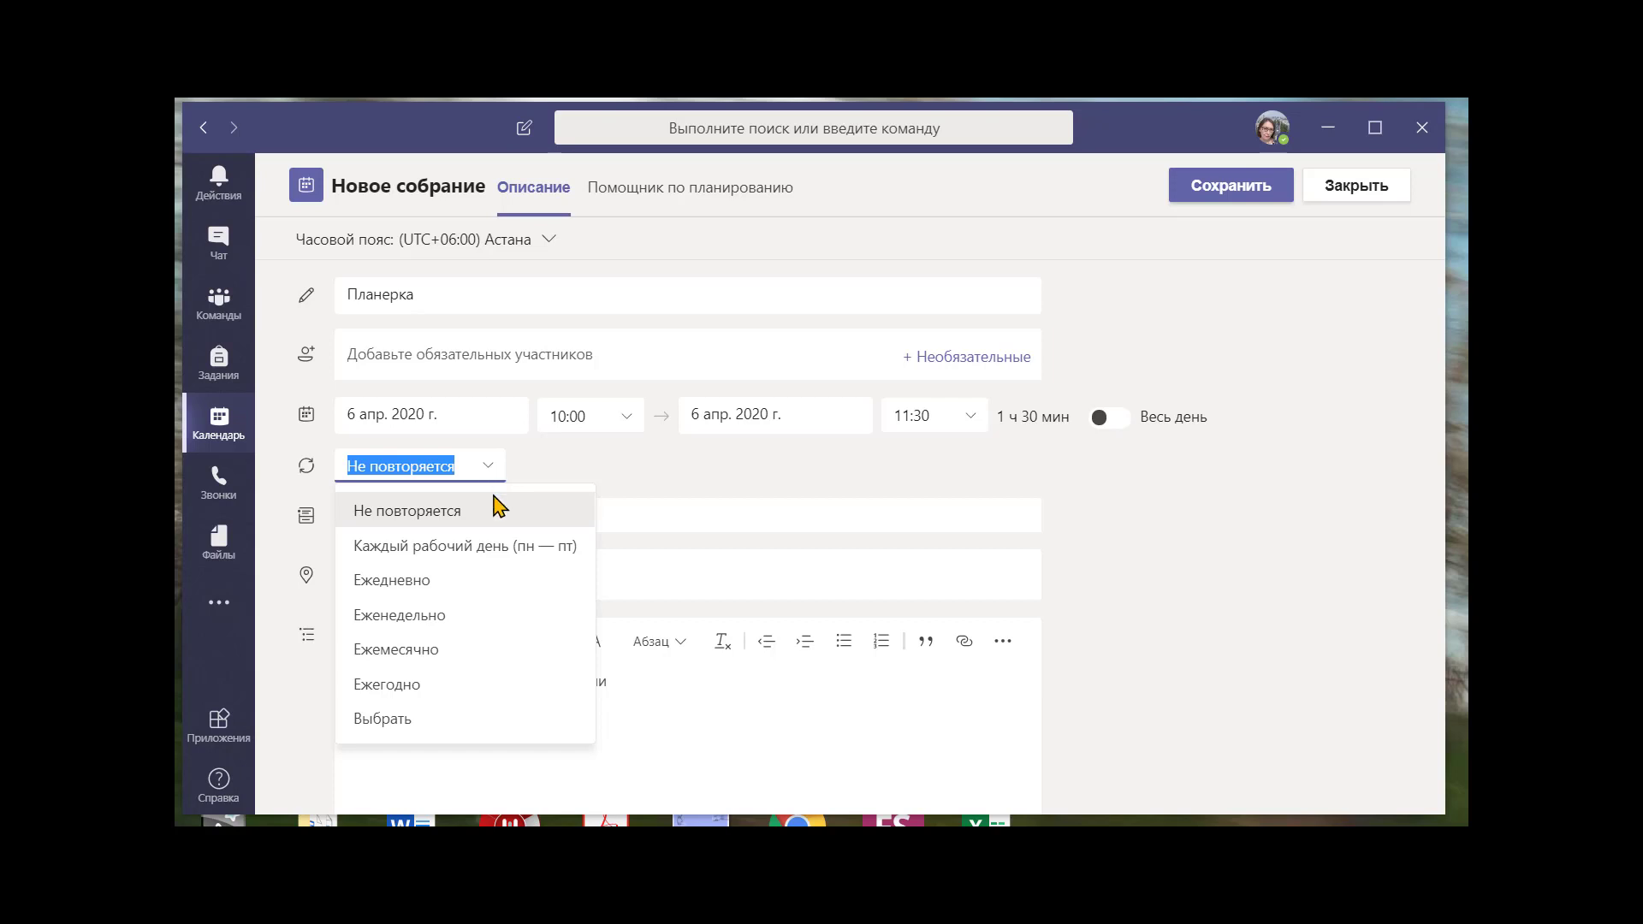
left_click(522, 548)
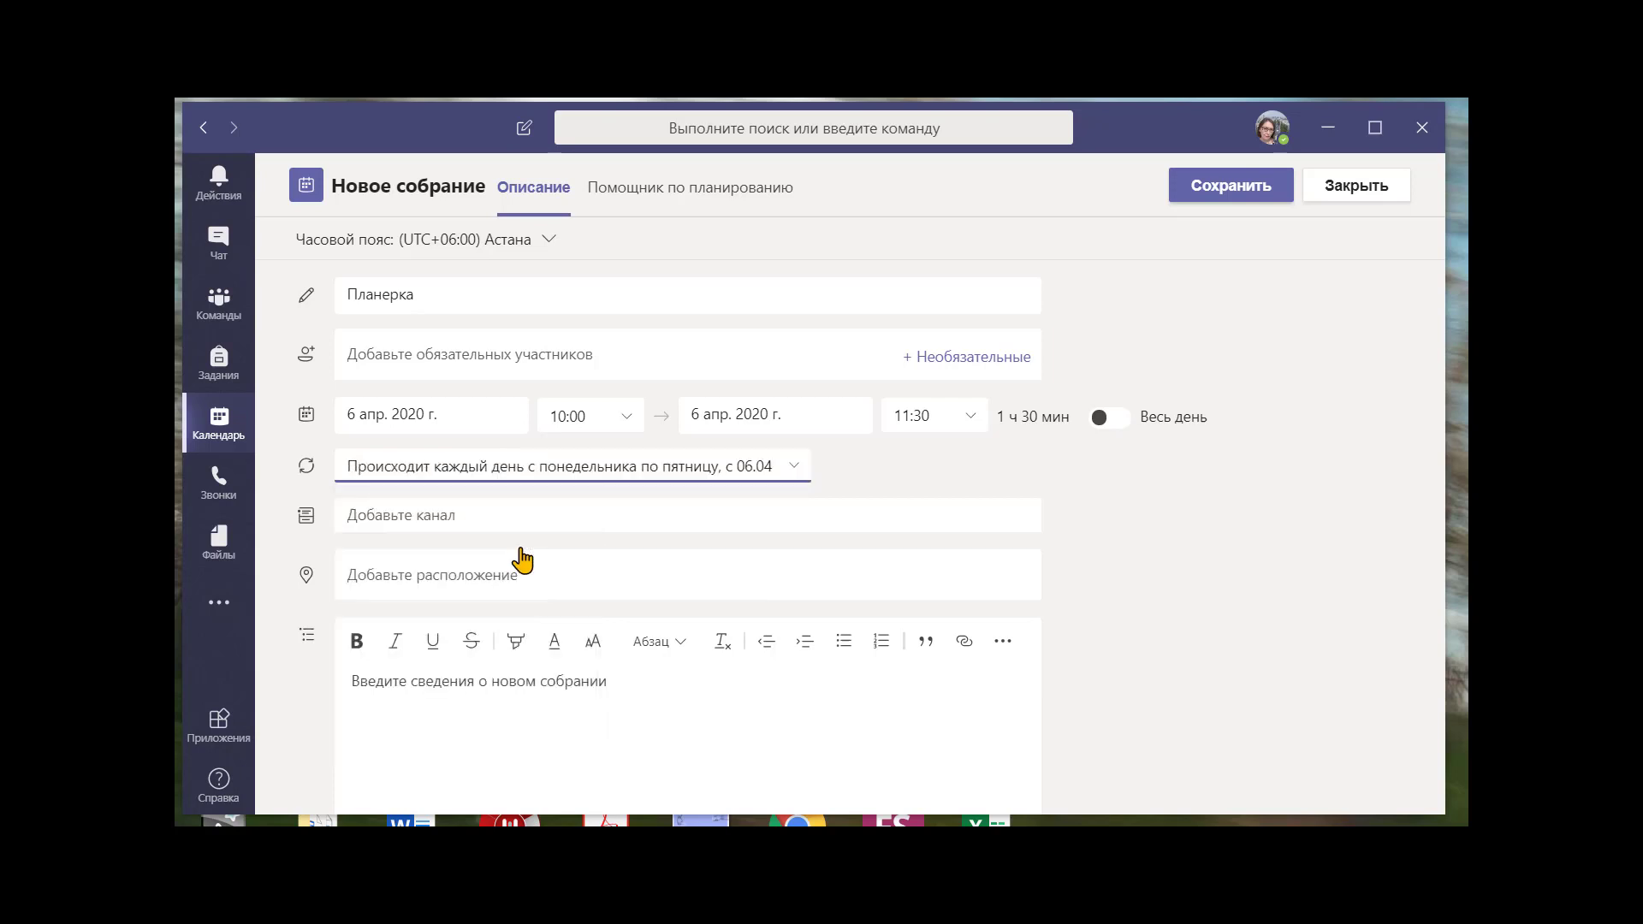
left_click(351, 515)
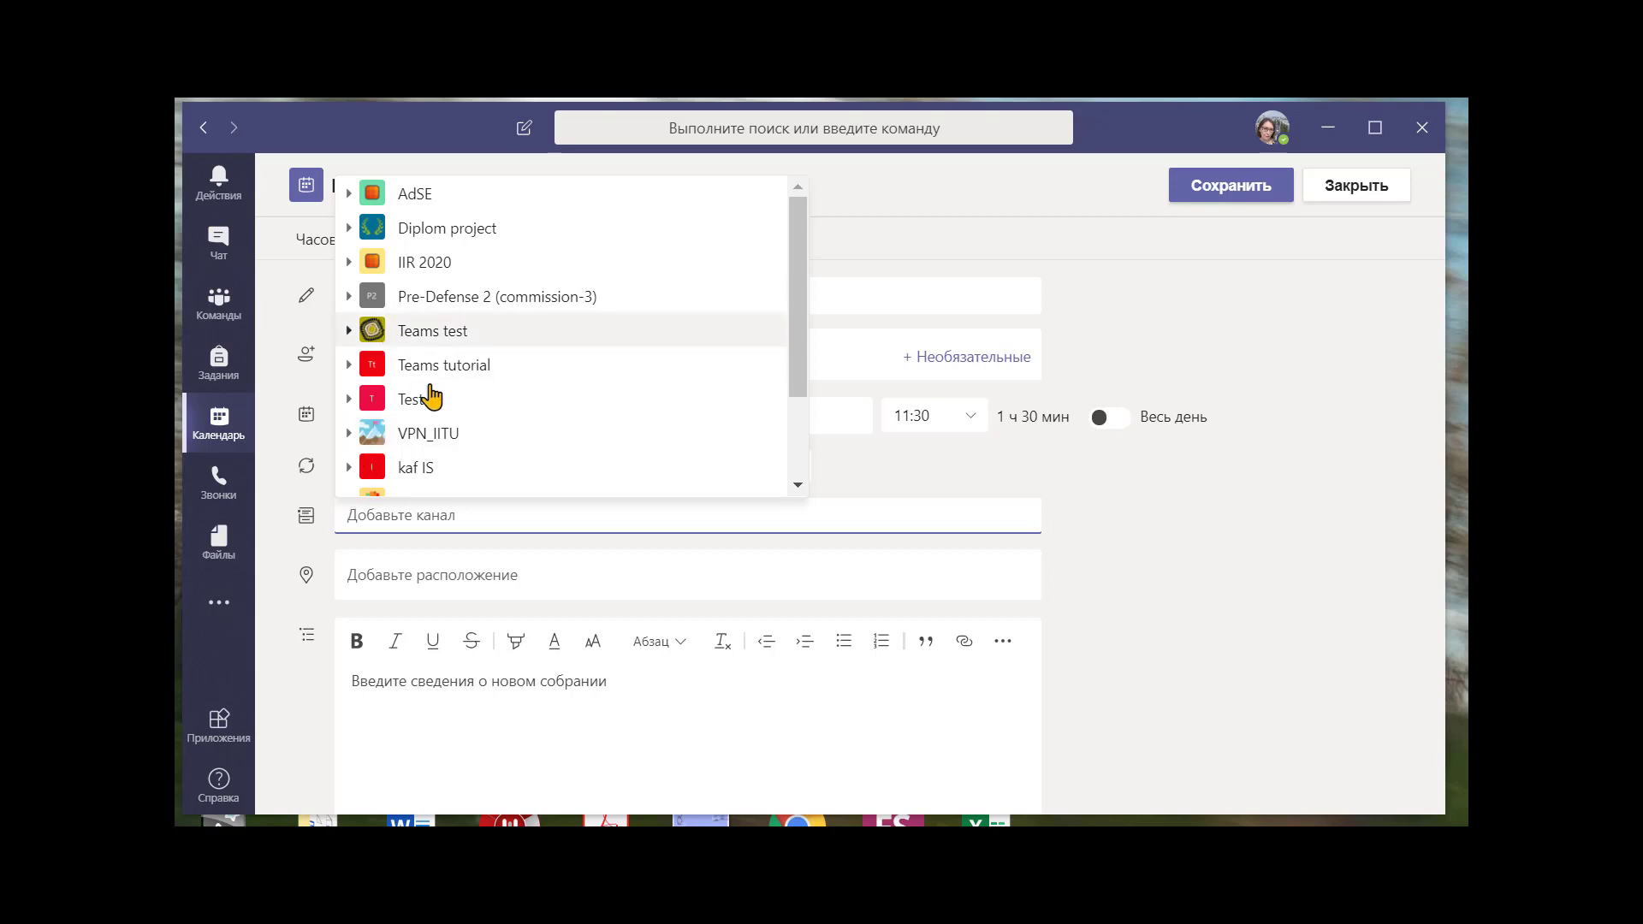
scroll(449, 410, "down", 3)
left_click(360, 456)
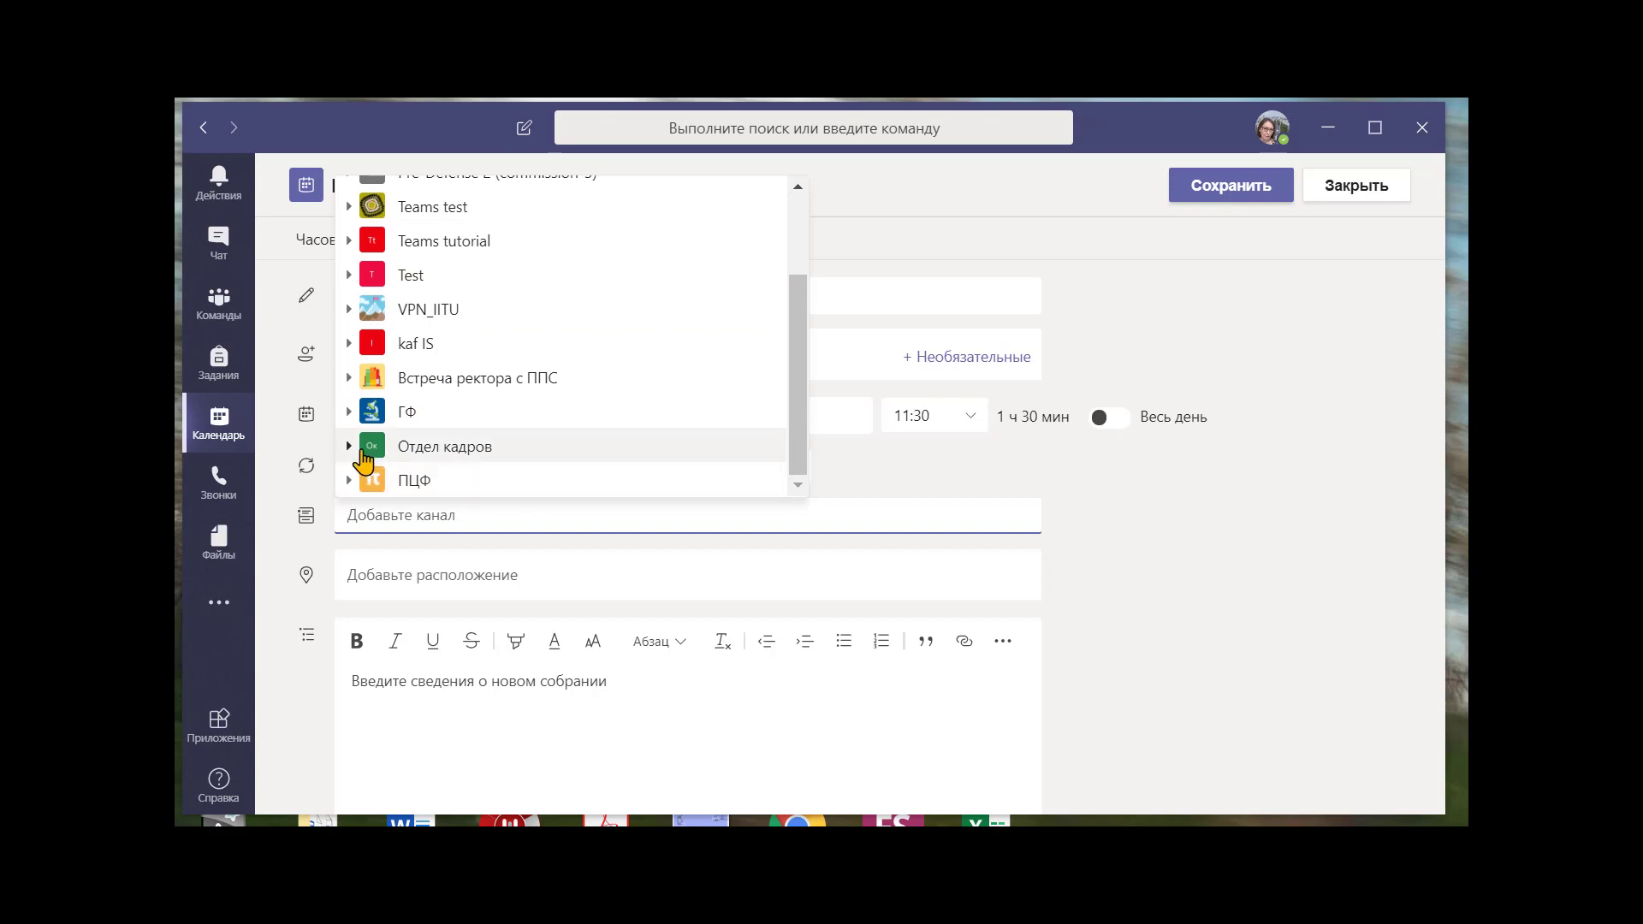
scroll(462, 475, "down", 2)
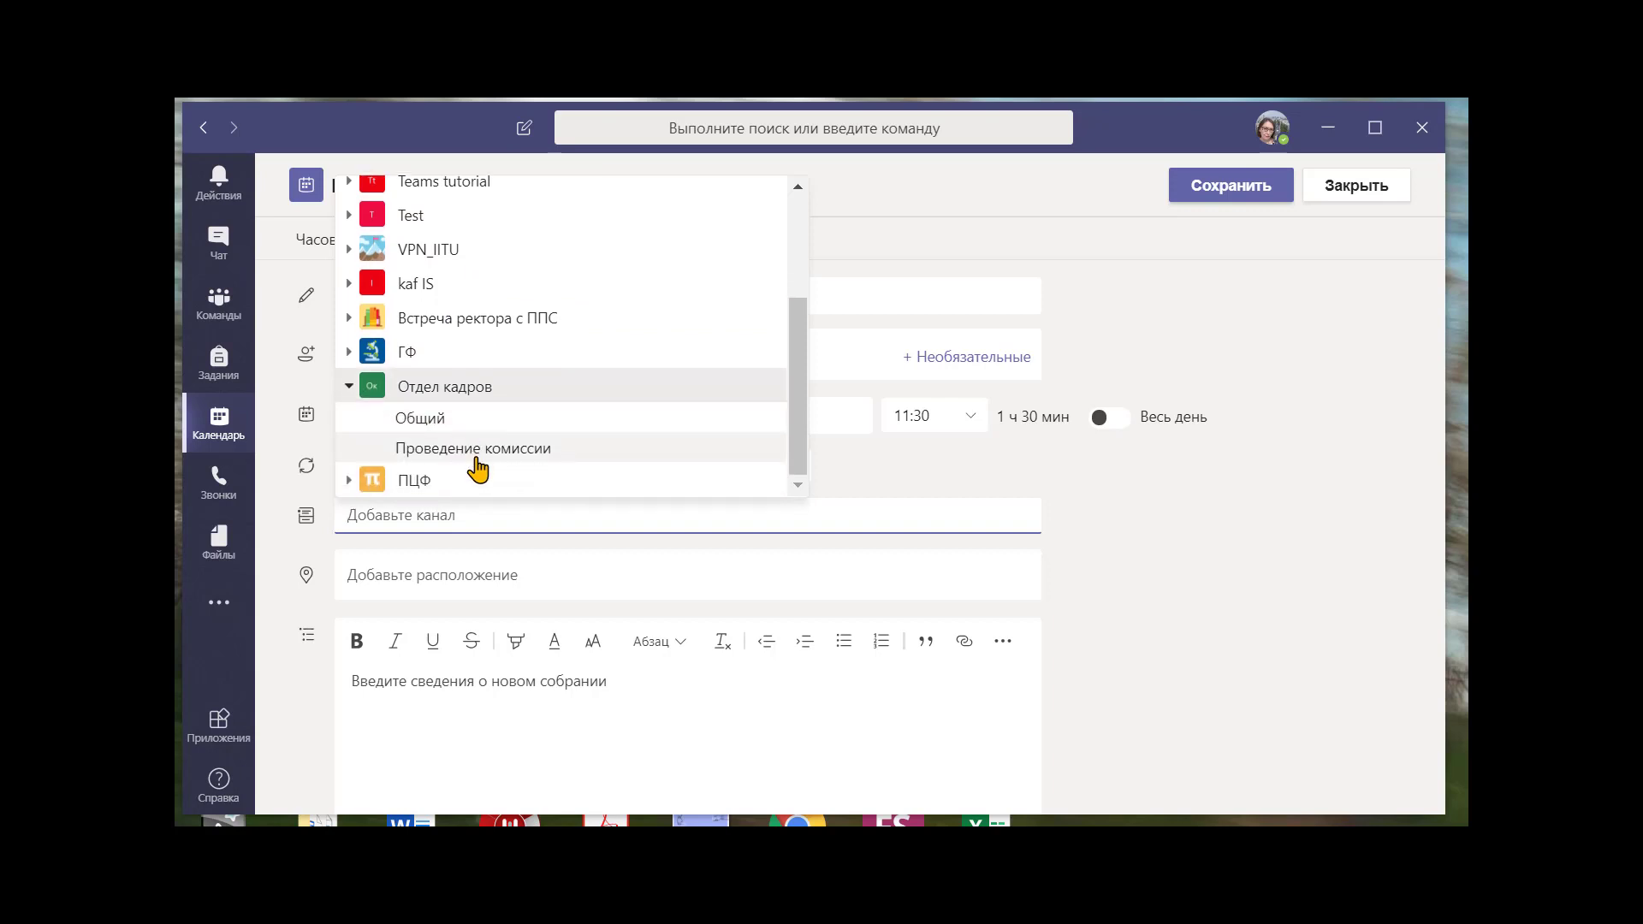
left_click(478, 453)
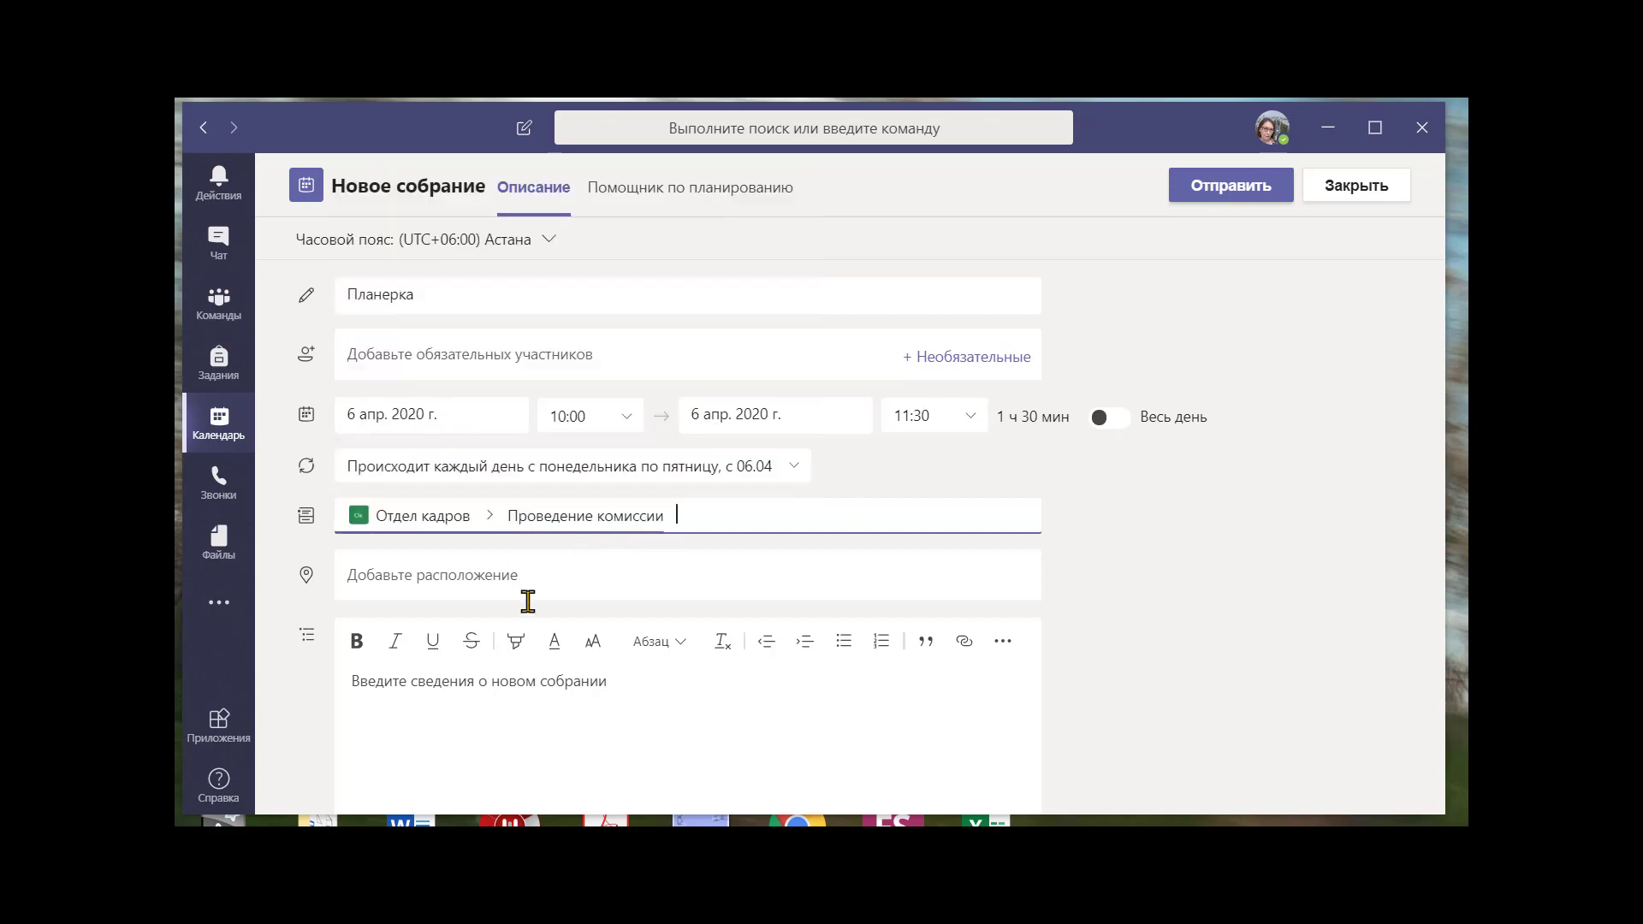
Add 504 as the meeting's location
left_click(401, 581)
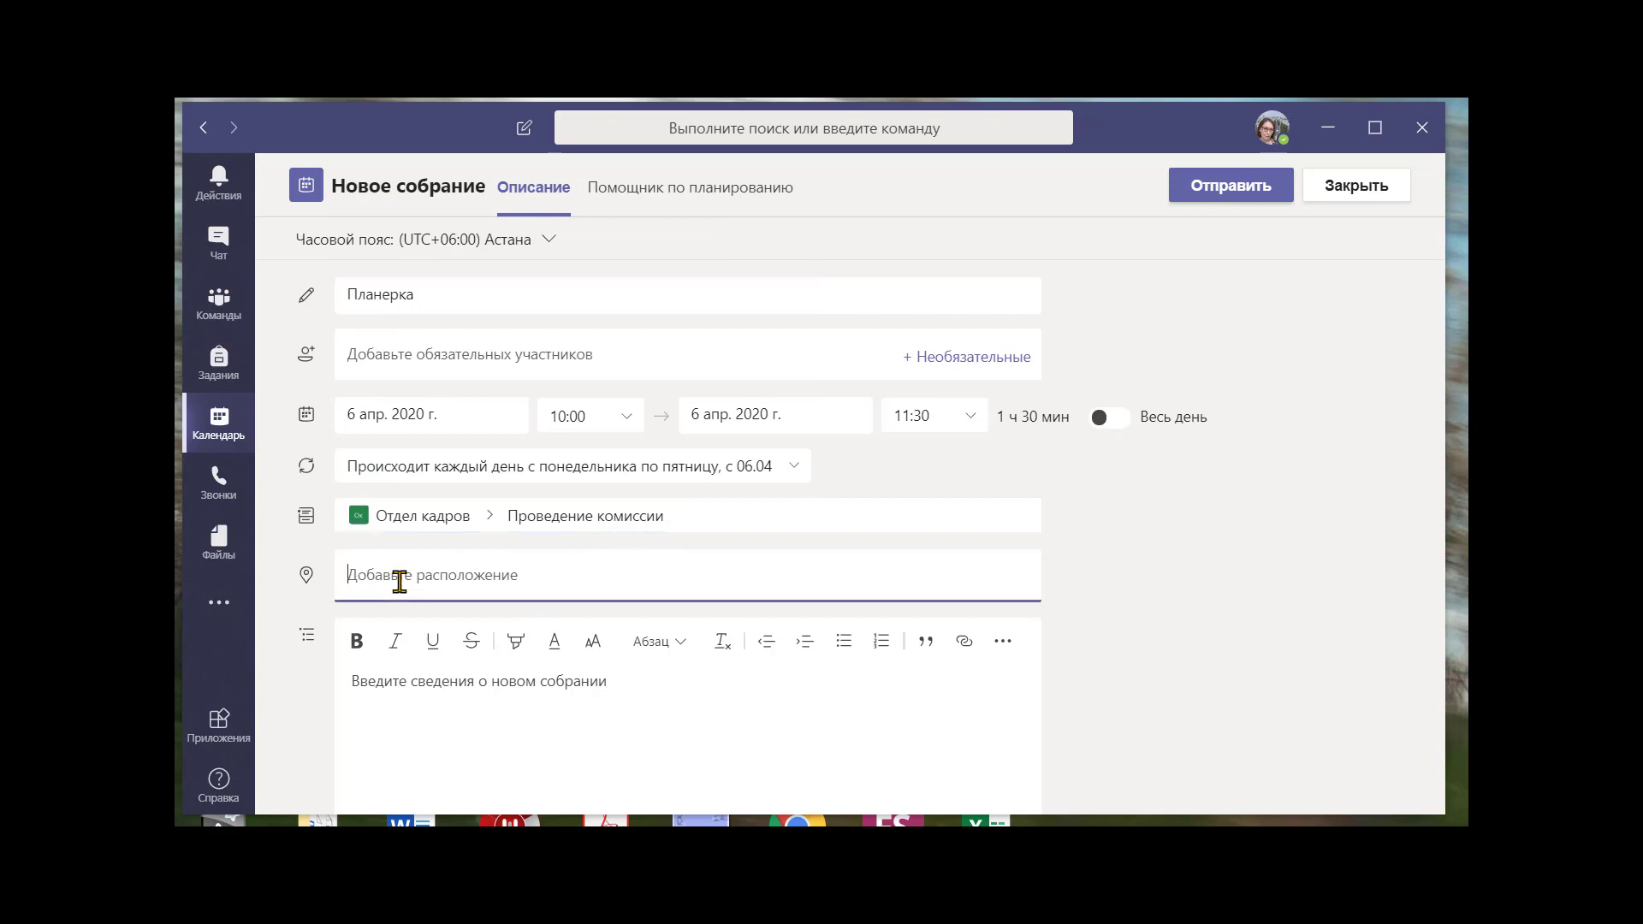
type("50")
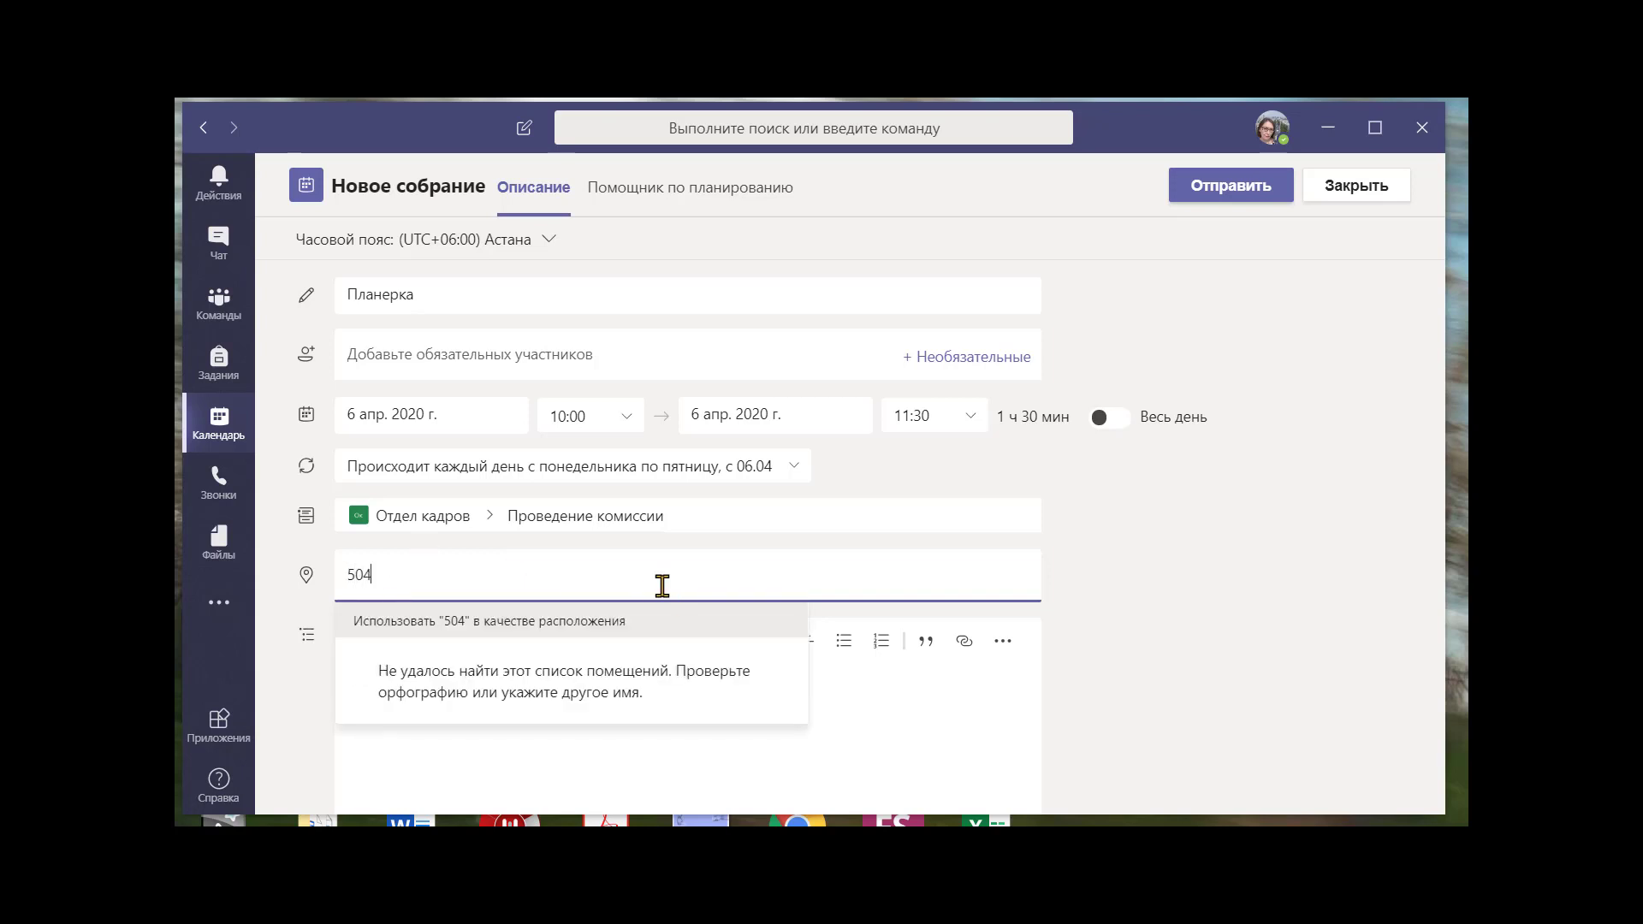
type("4")
key("Return")
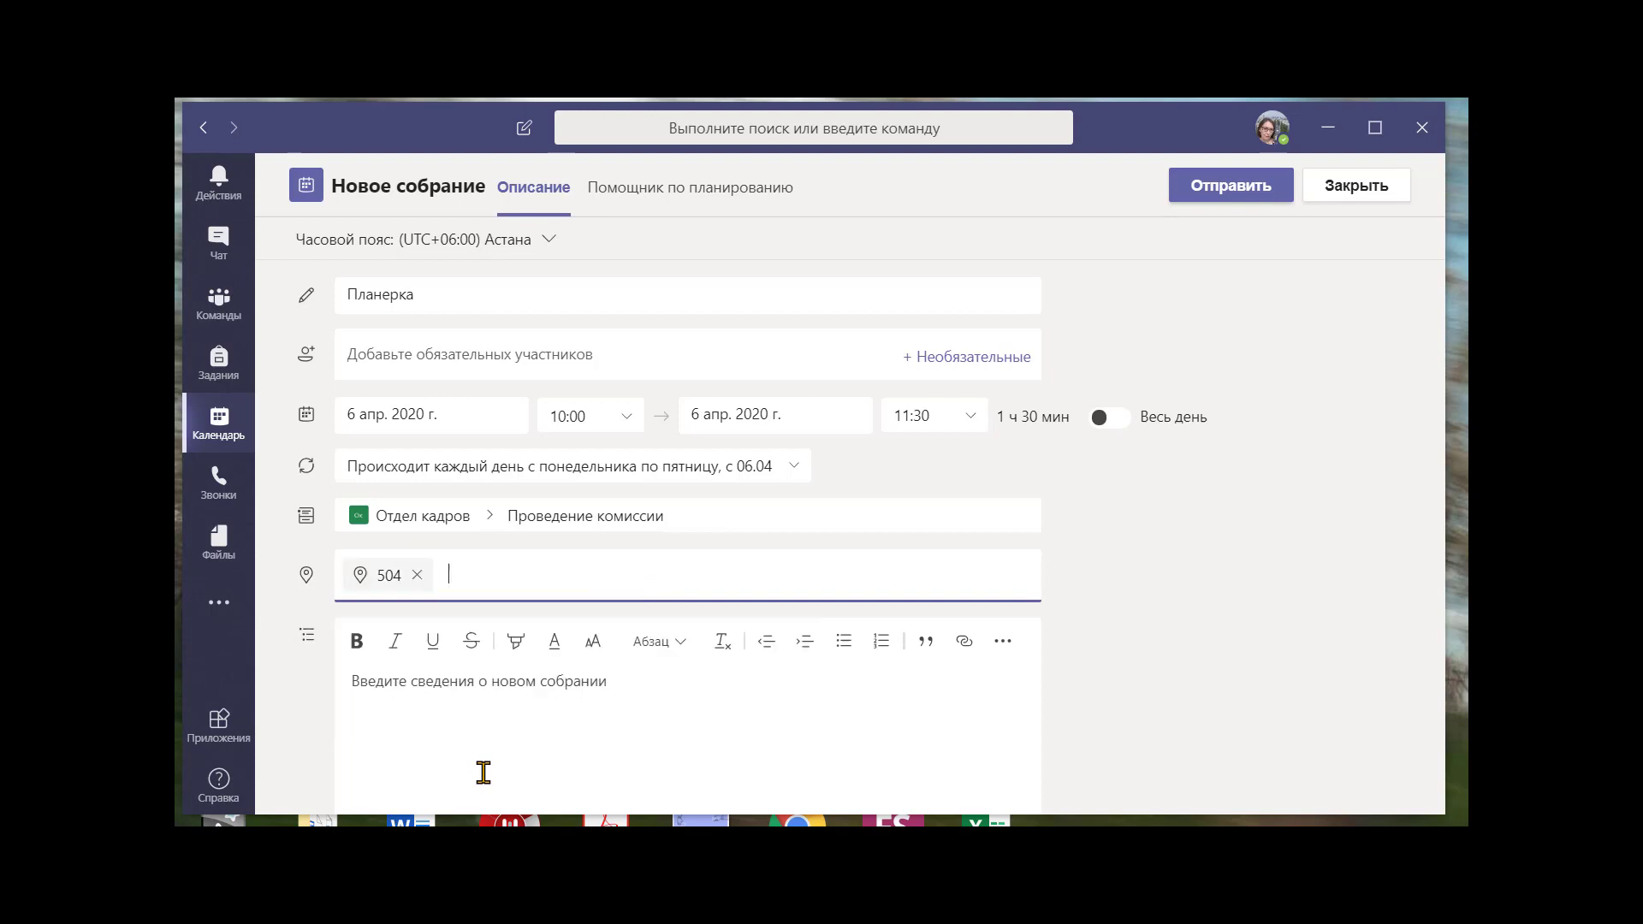
Examine the additional formatting and insertion options available for the meeting description
scroll(495, 734, "down", 1)
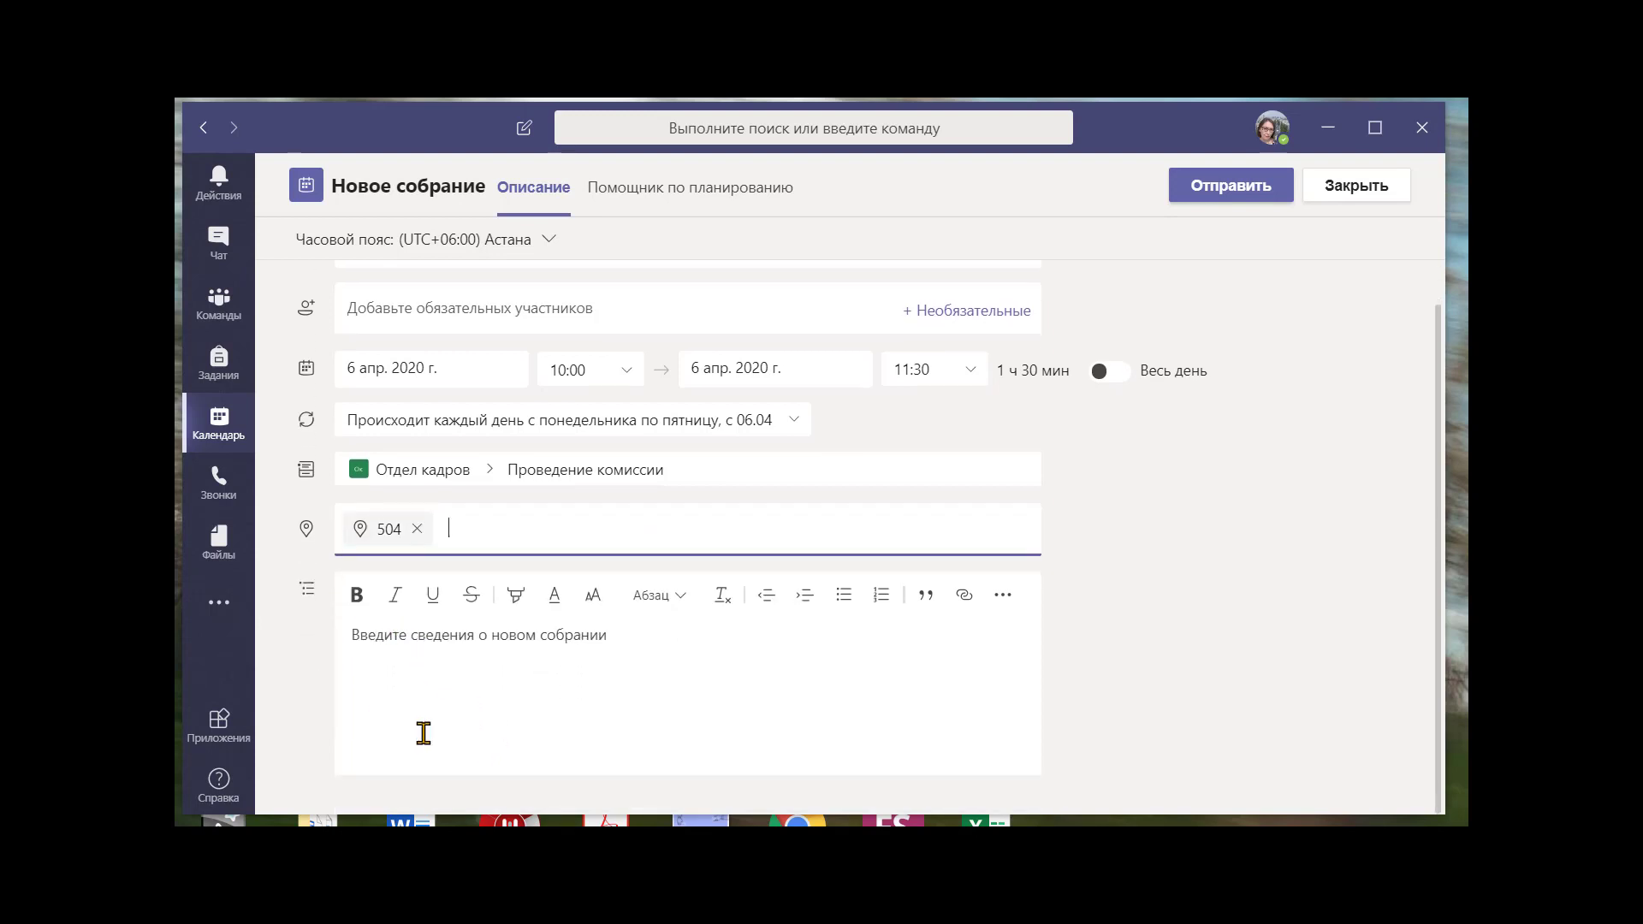
left_click(353, 633)
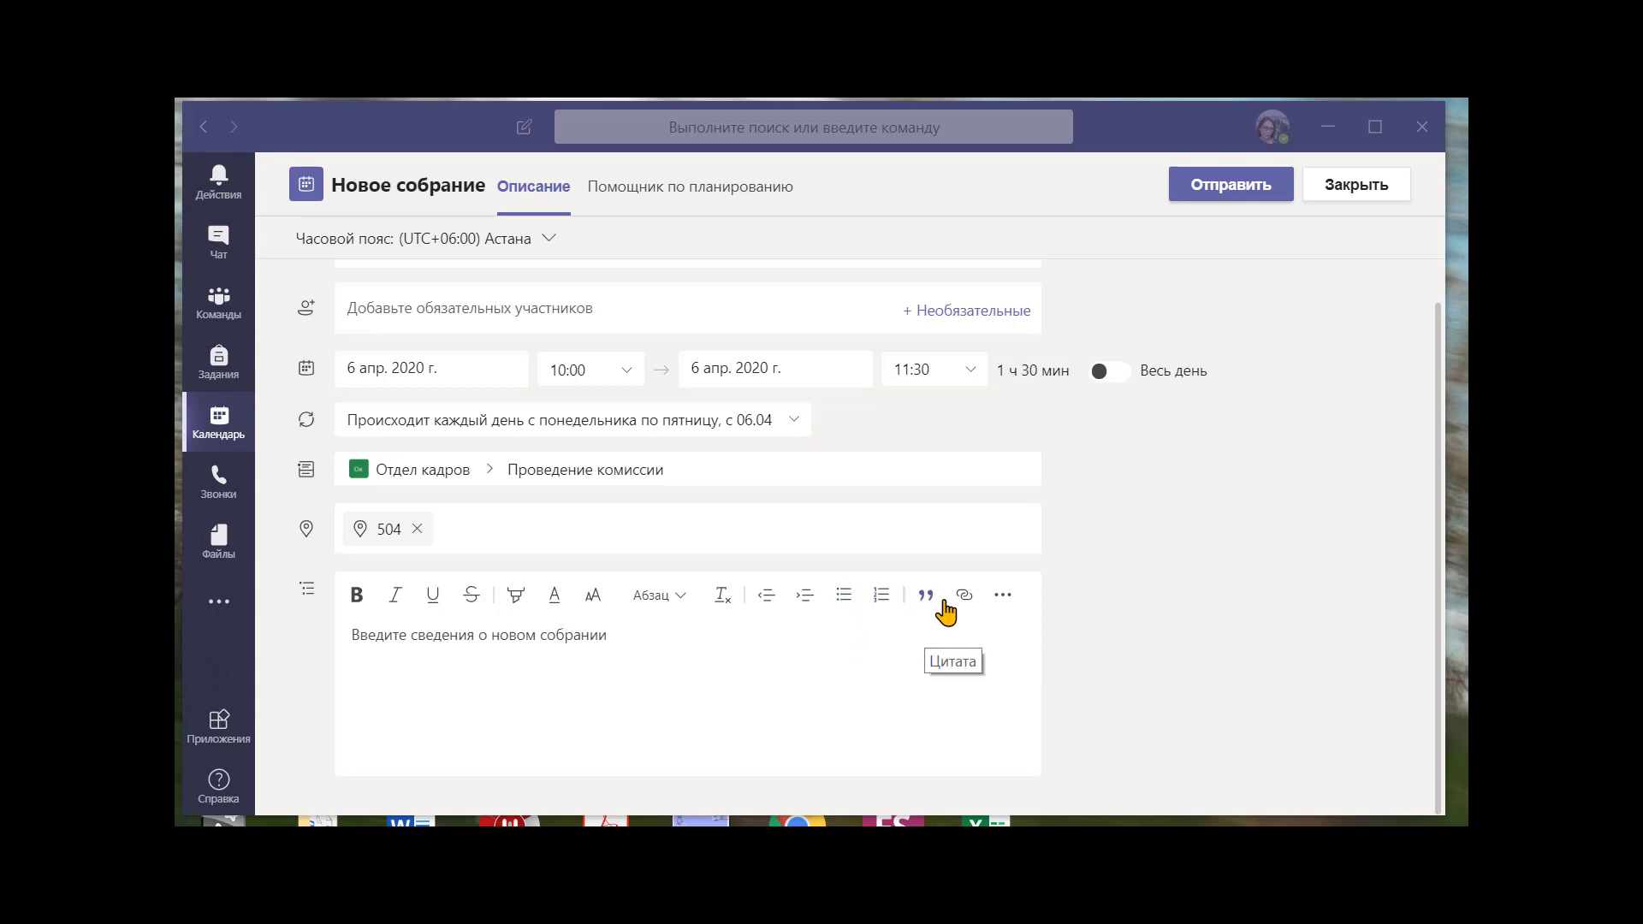
left_click(1003, 596)
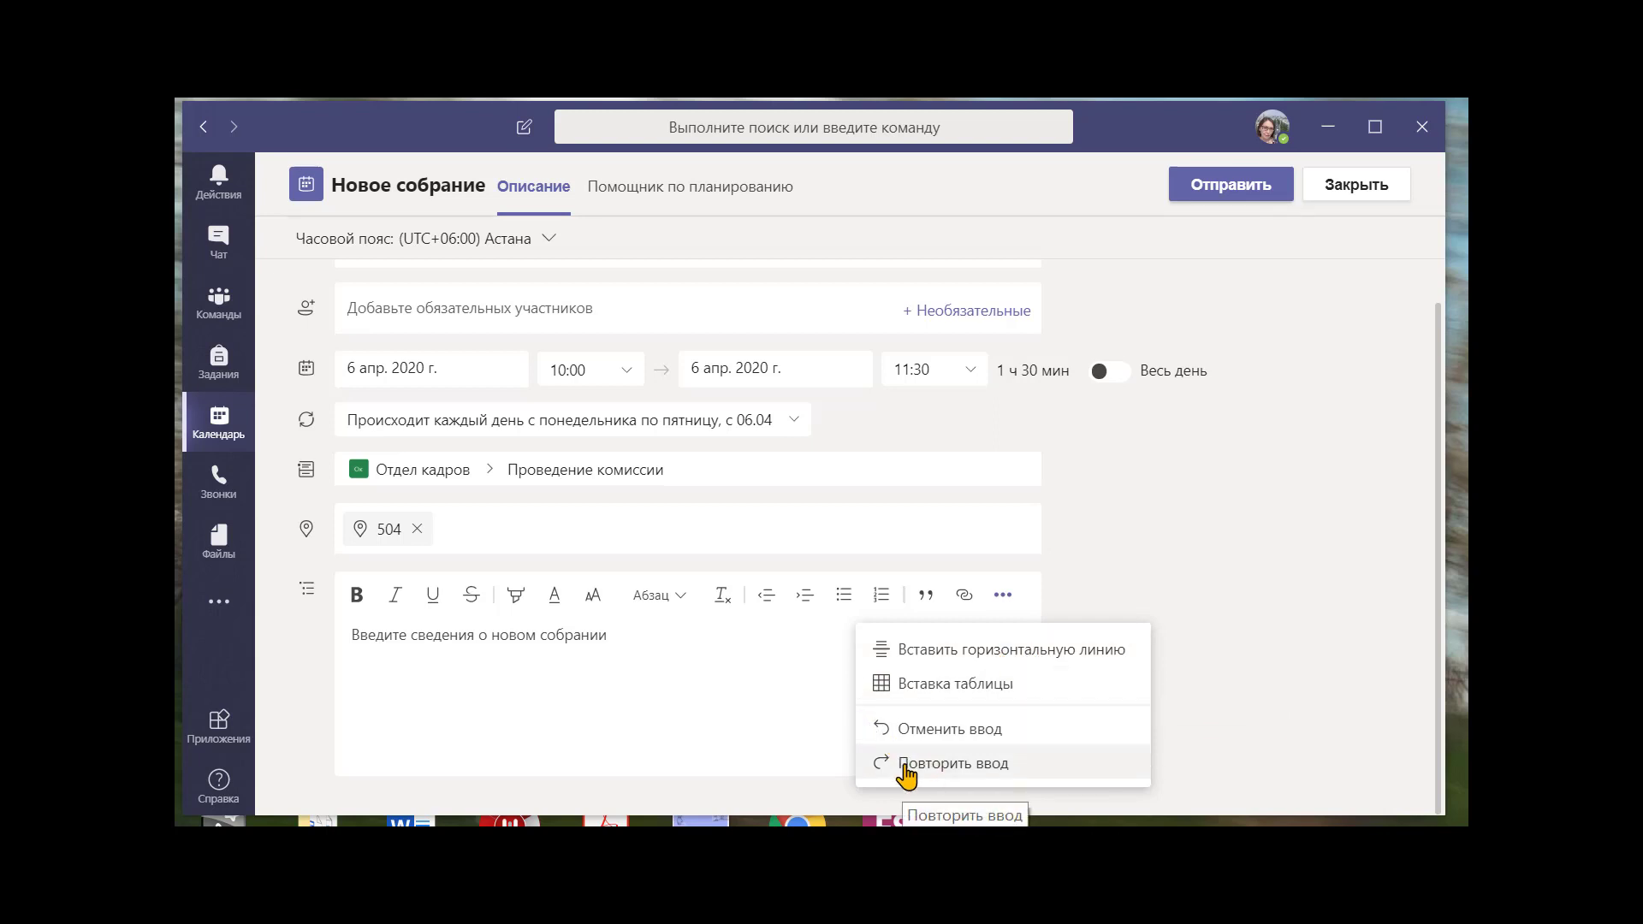
left_click(772, 743)
scroll(1239, 366, "up", 1)
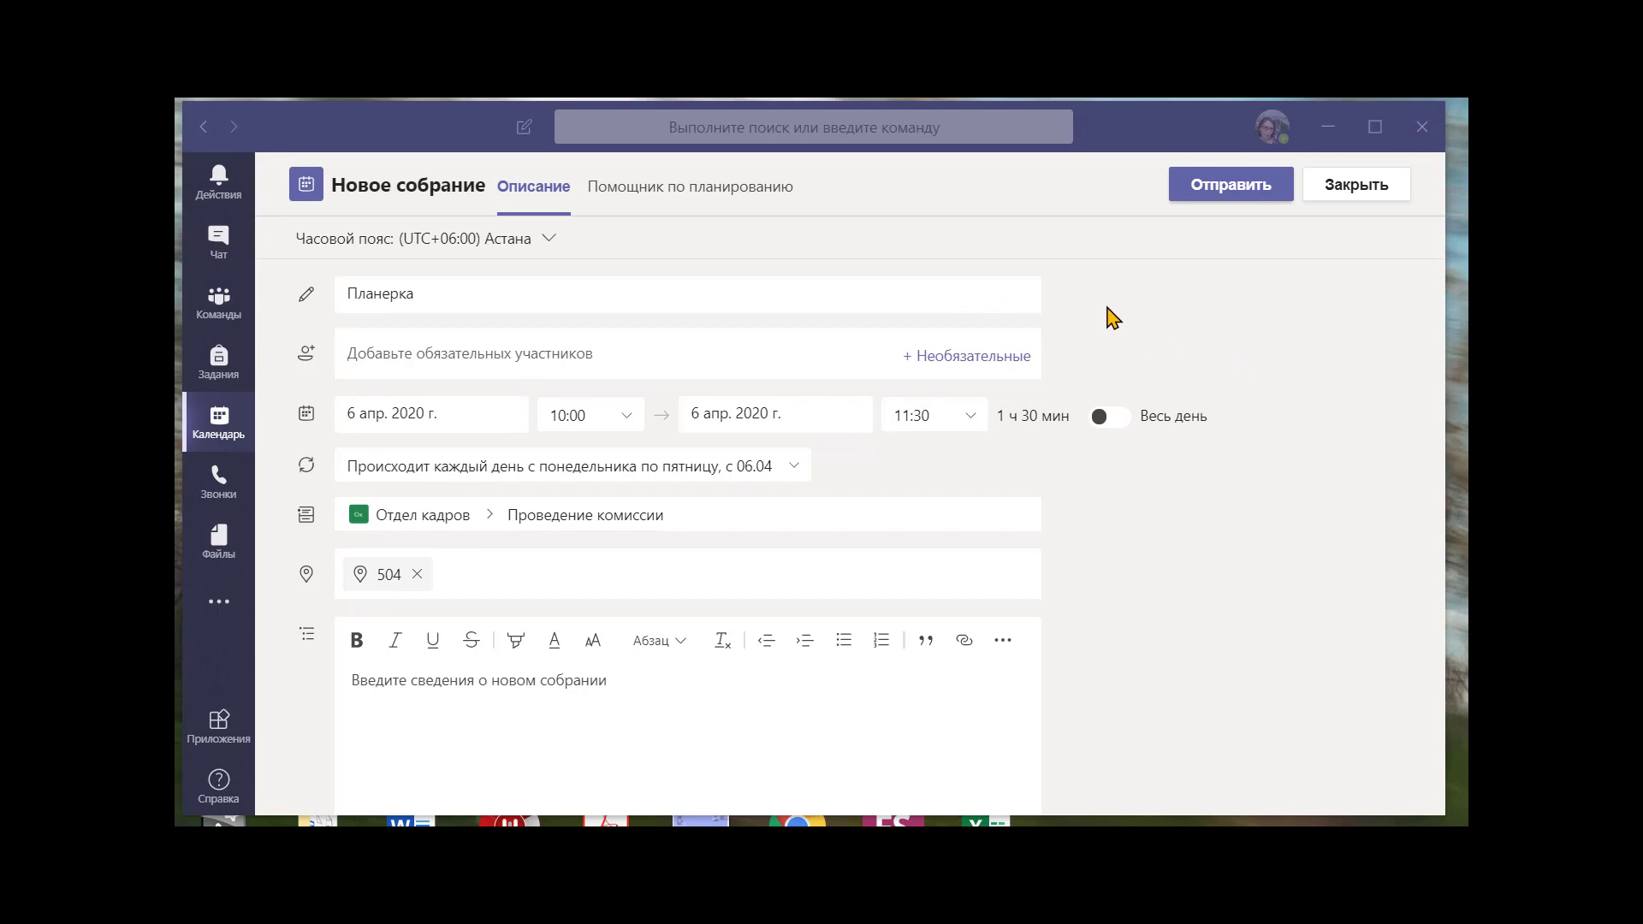
Try moving the meeting to 9 April 2020 with a 16:30 start in the scheduling assistant
left_click(686, 201)
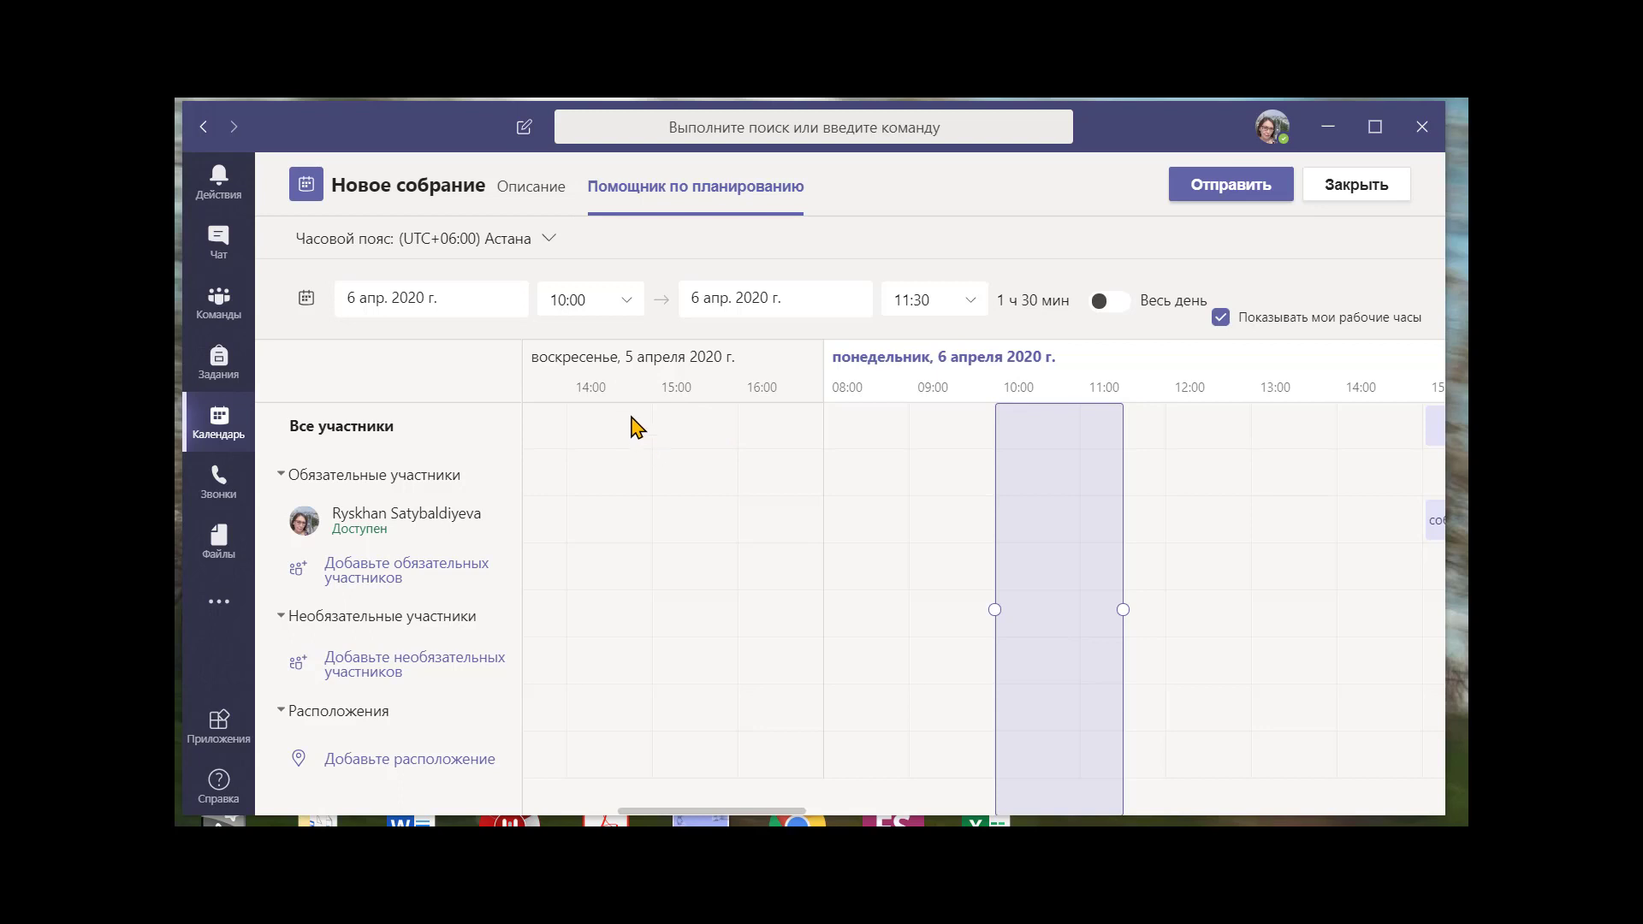
left_click(475, 302)
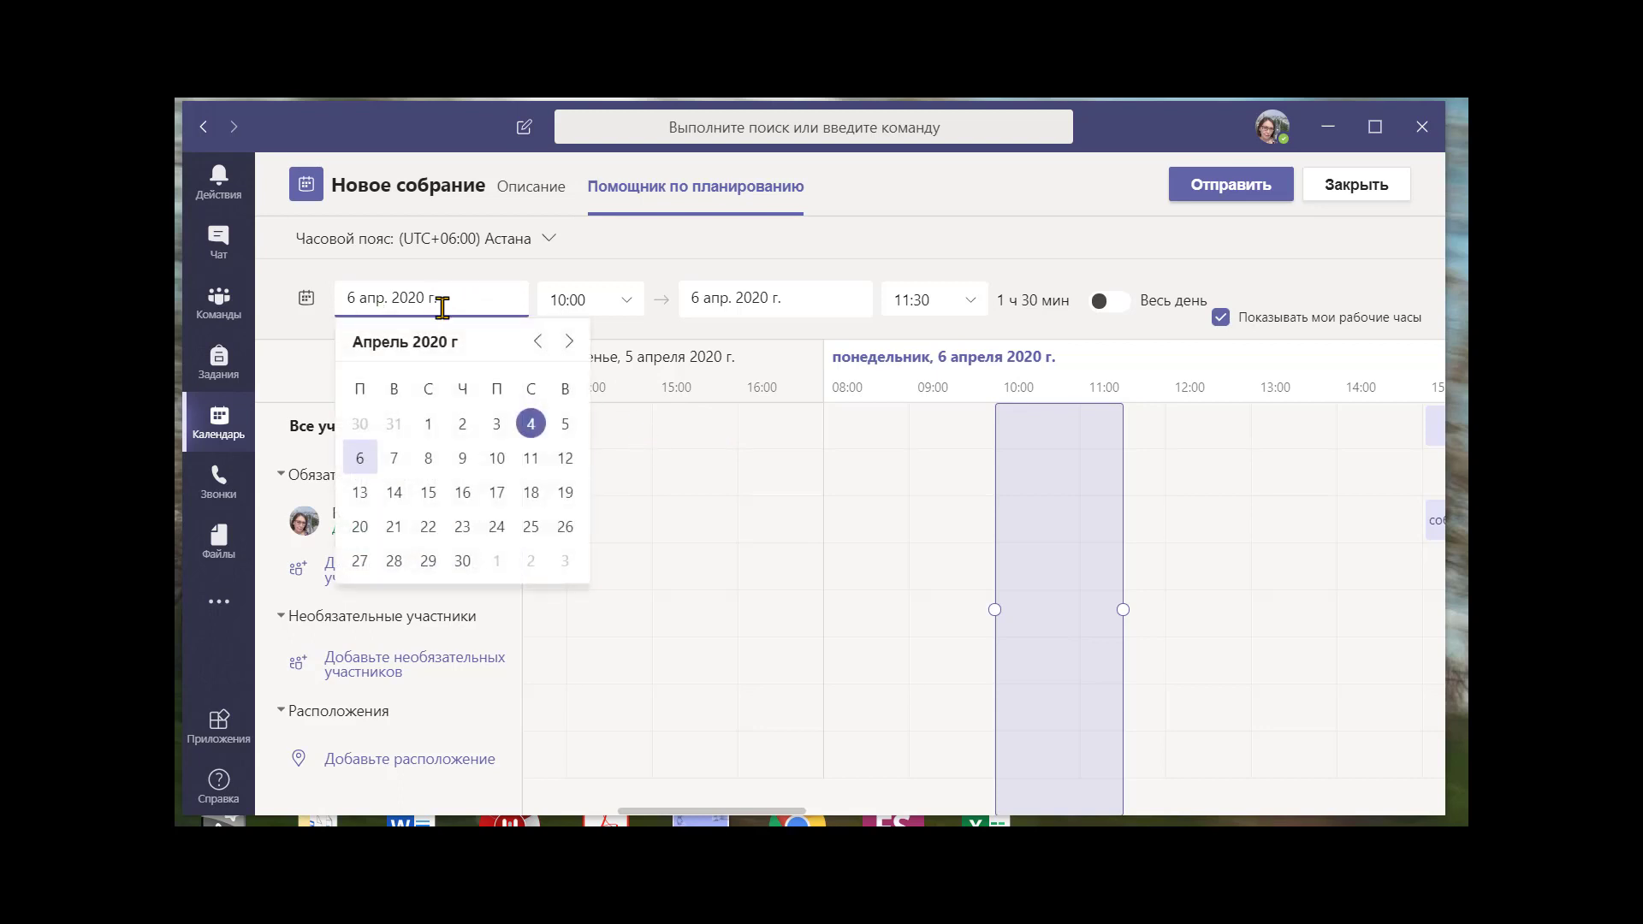
left_click(462, 460)
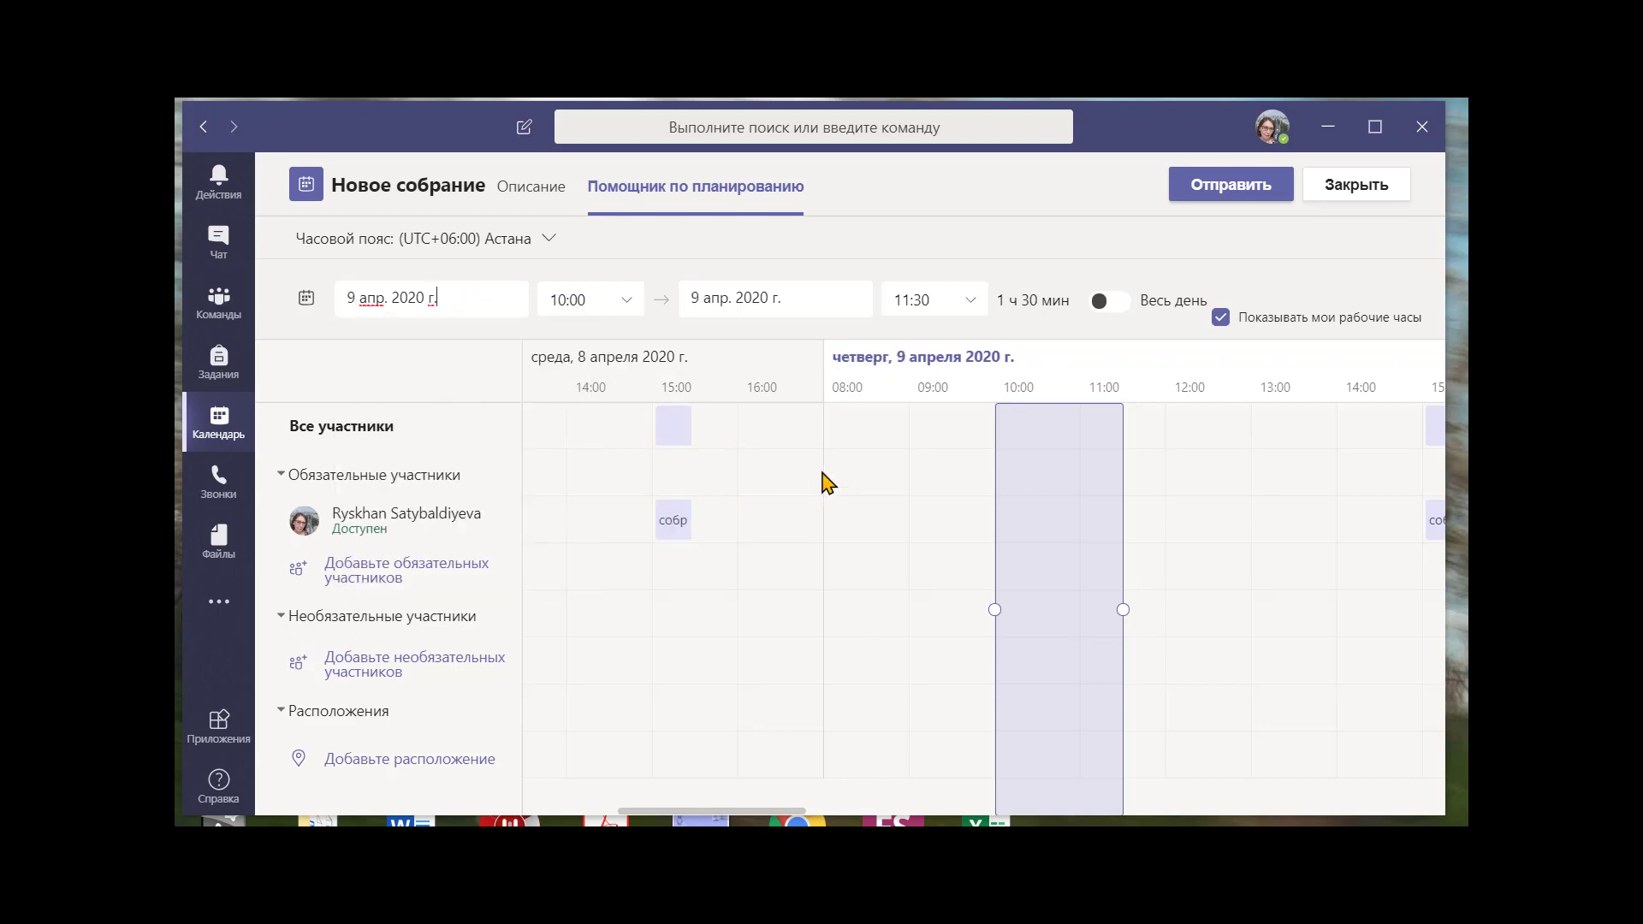
left_click(625, 306)
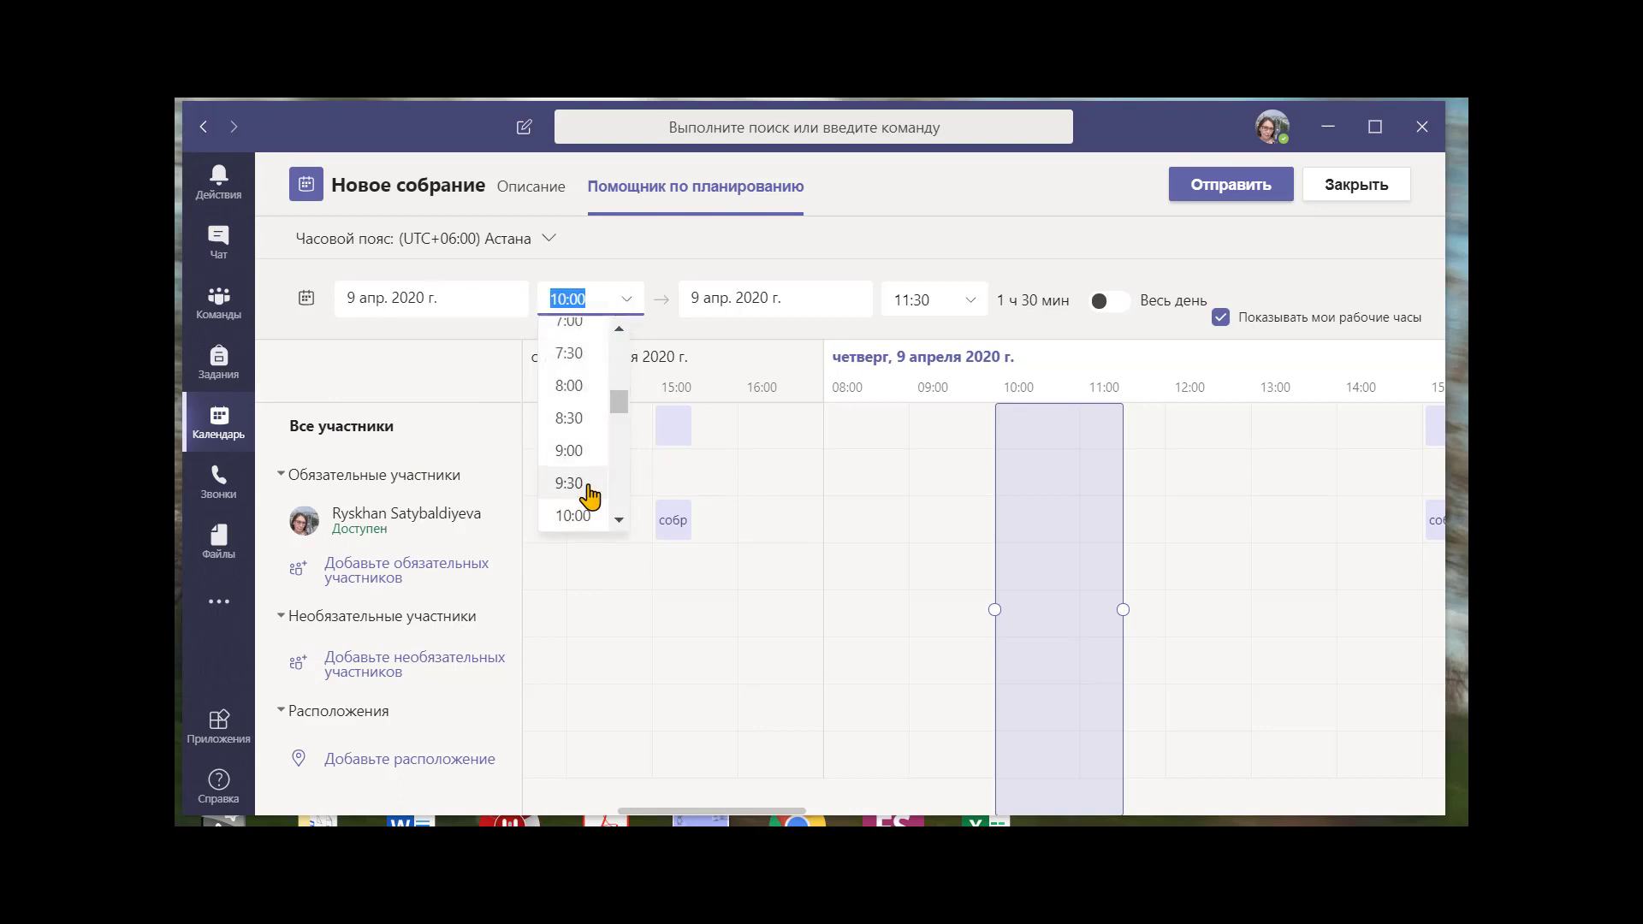
scroll(590, 491, "down", 6)
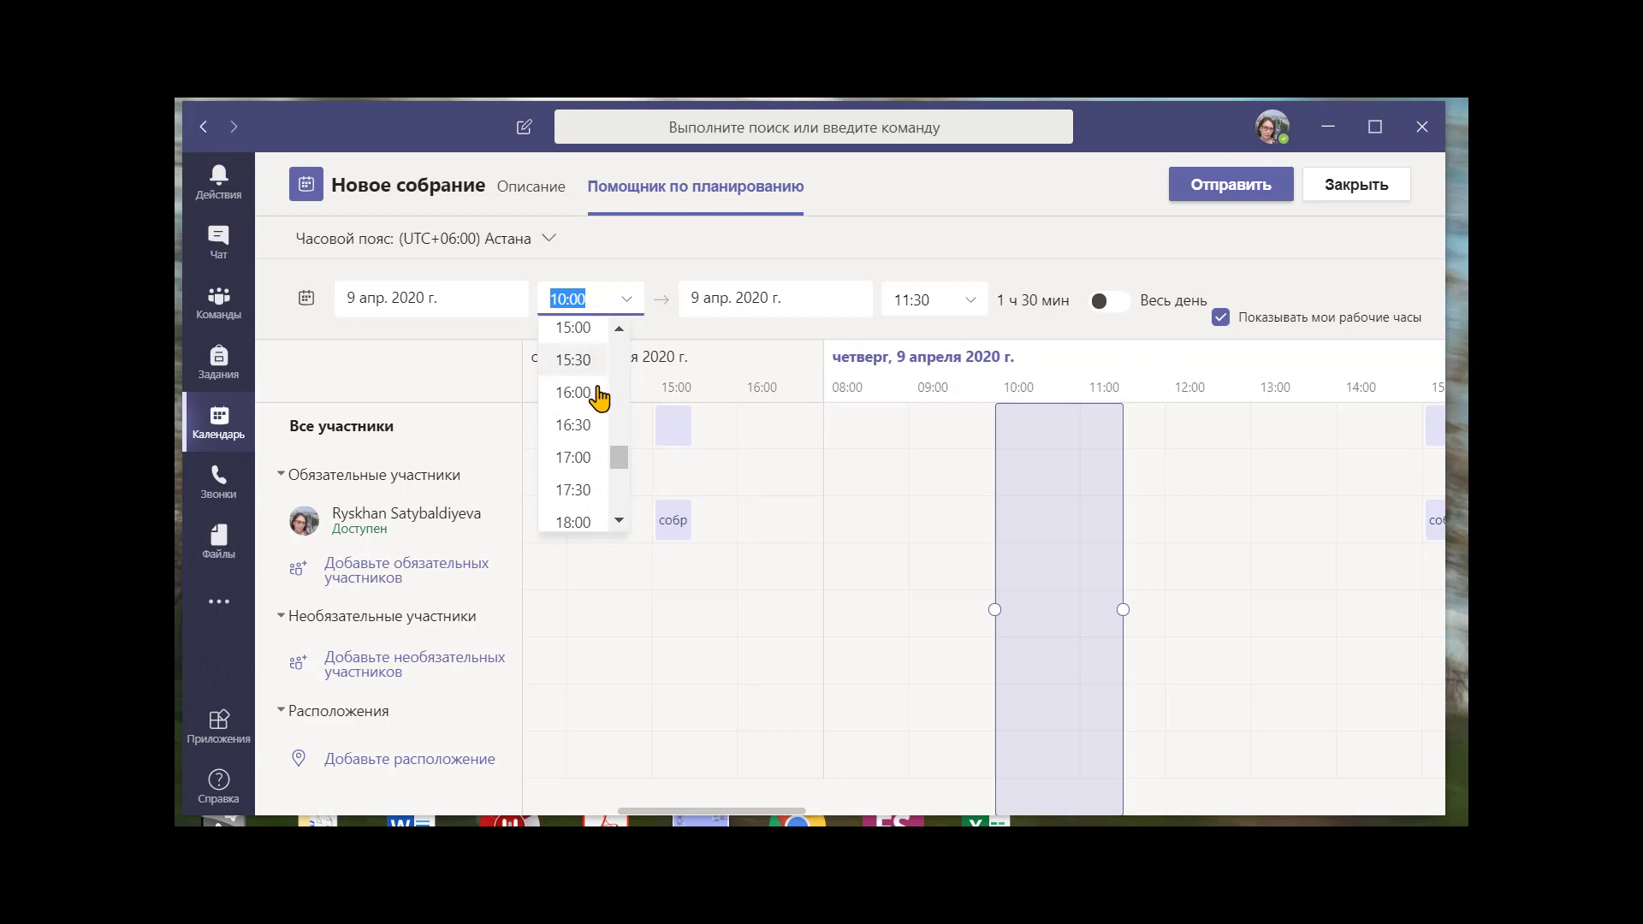
left_click(590, 395)
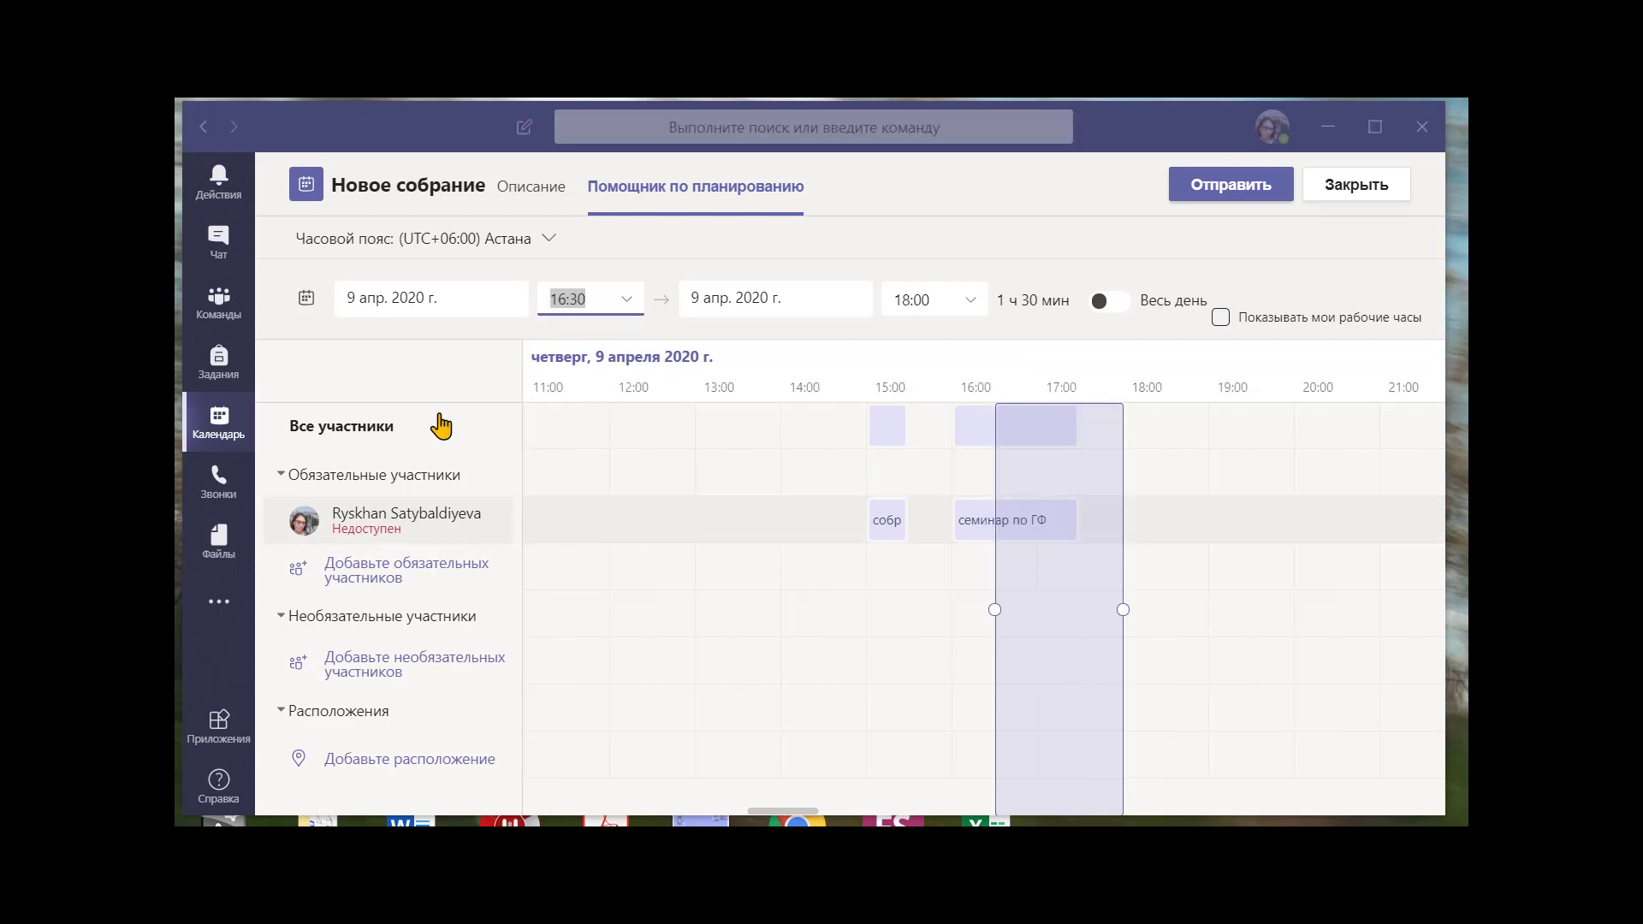
key("Down")
Set the meeting's start to 6 April 2020 at 10:00 and send the invitation
left_click(514, 297)
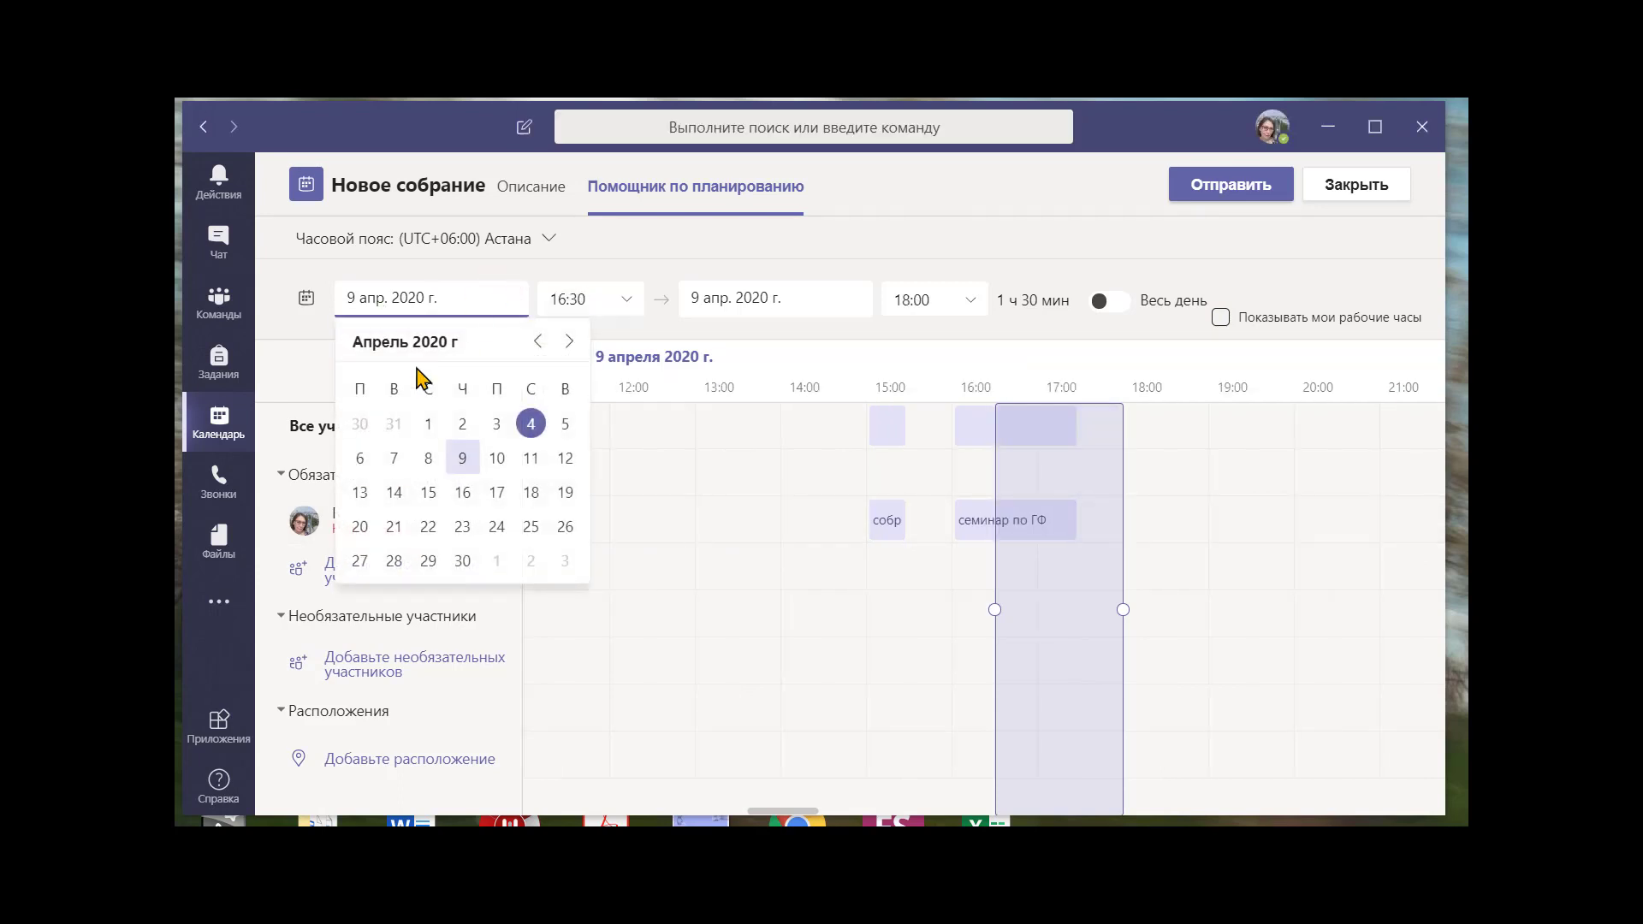
left_click(360, 462)
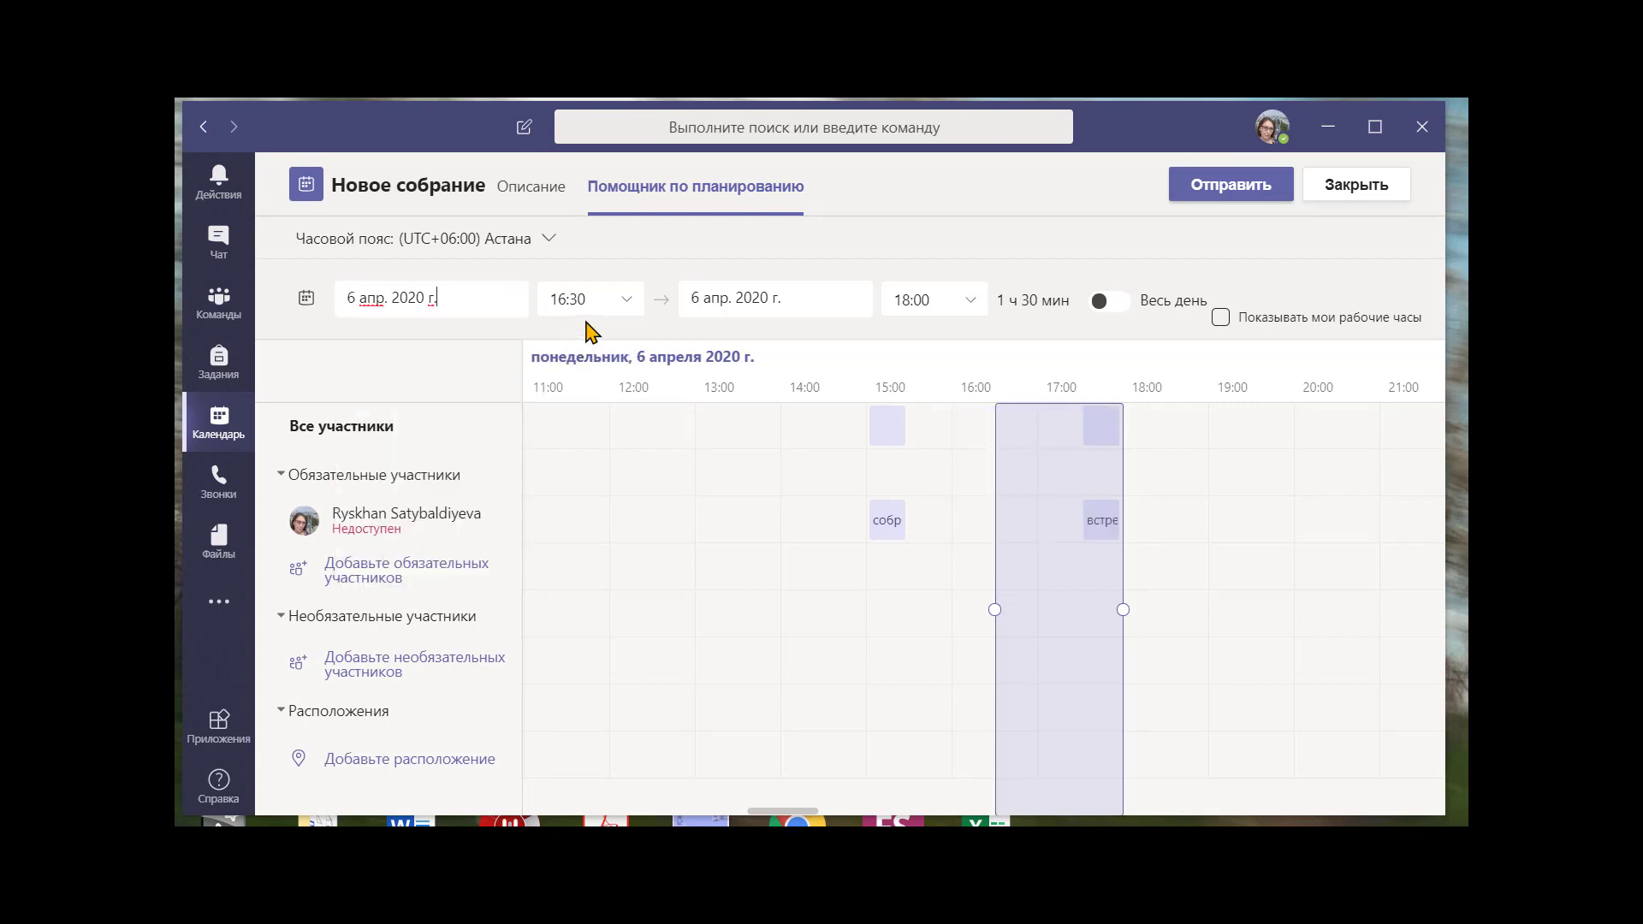
left_click(599, 302)
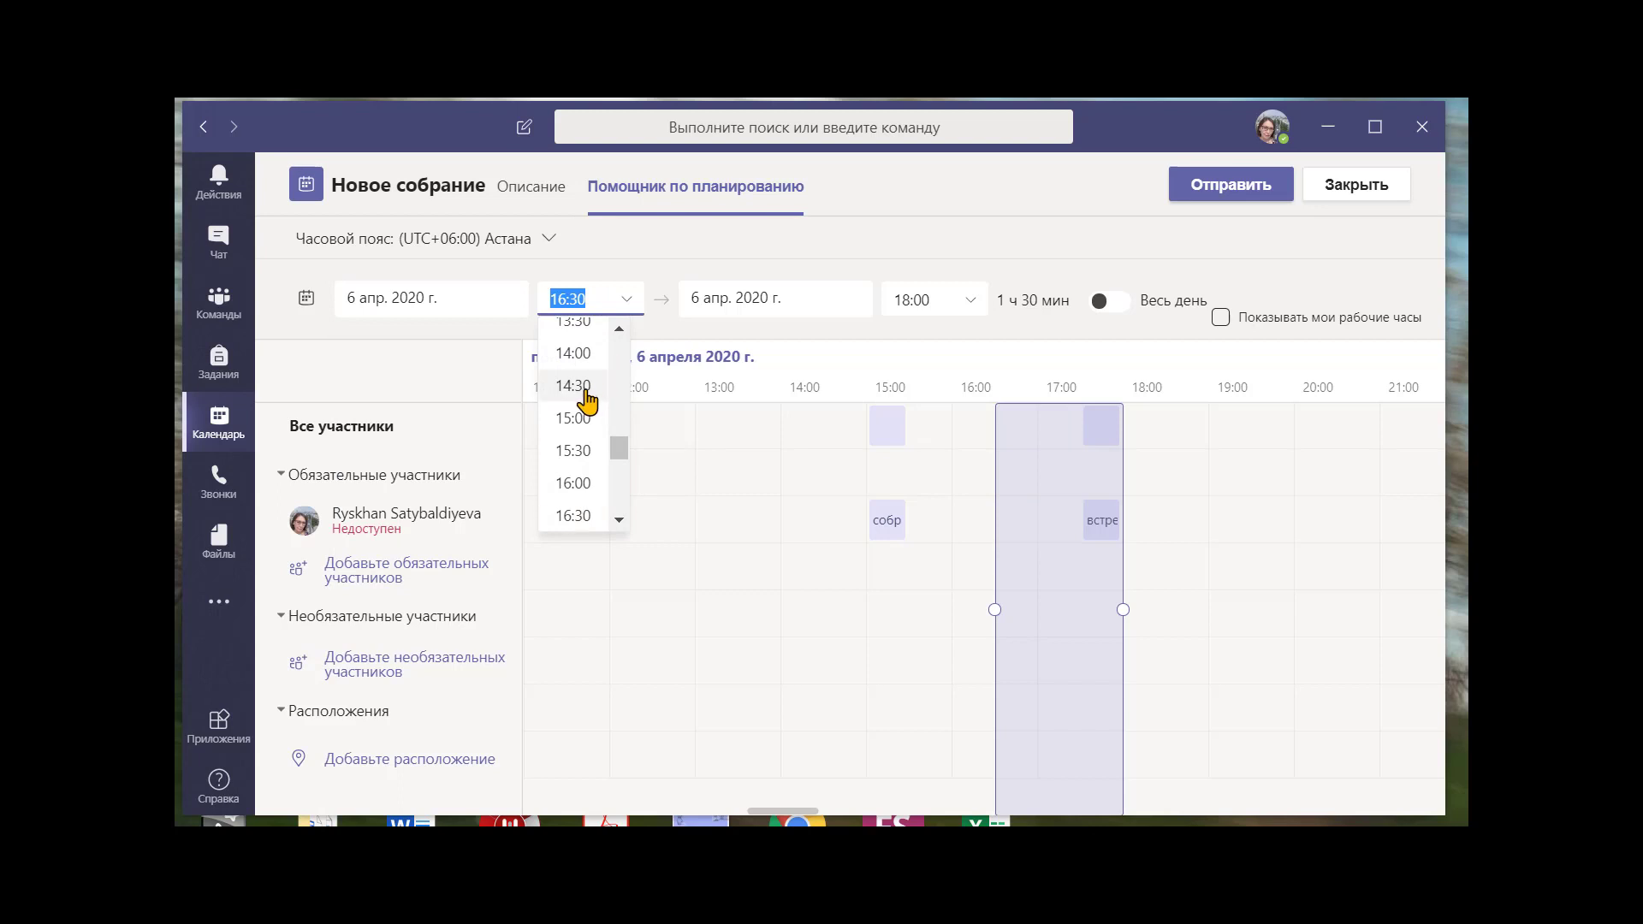
scroll(589, 393, "up", 3)
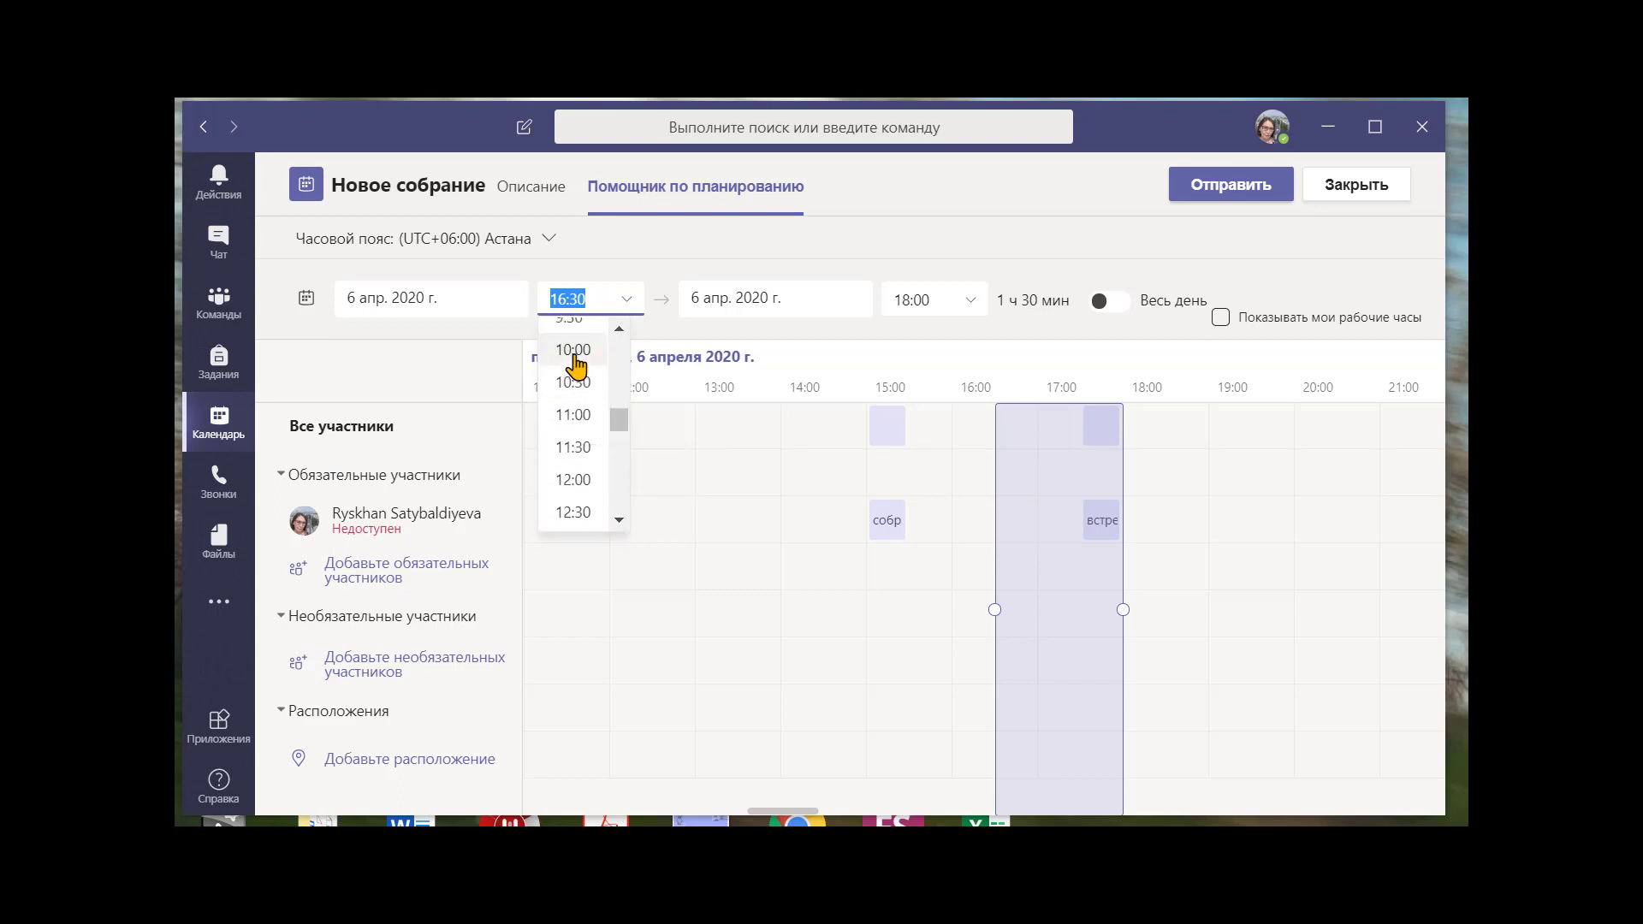
left_click(575, 364)
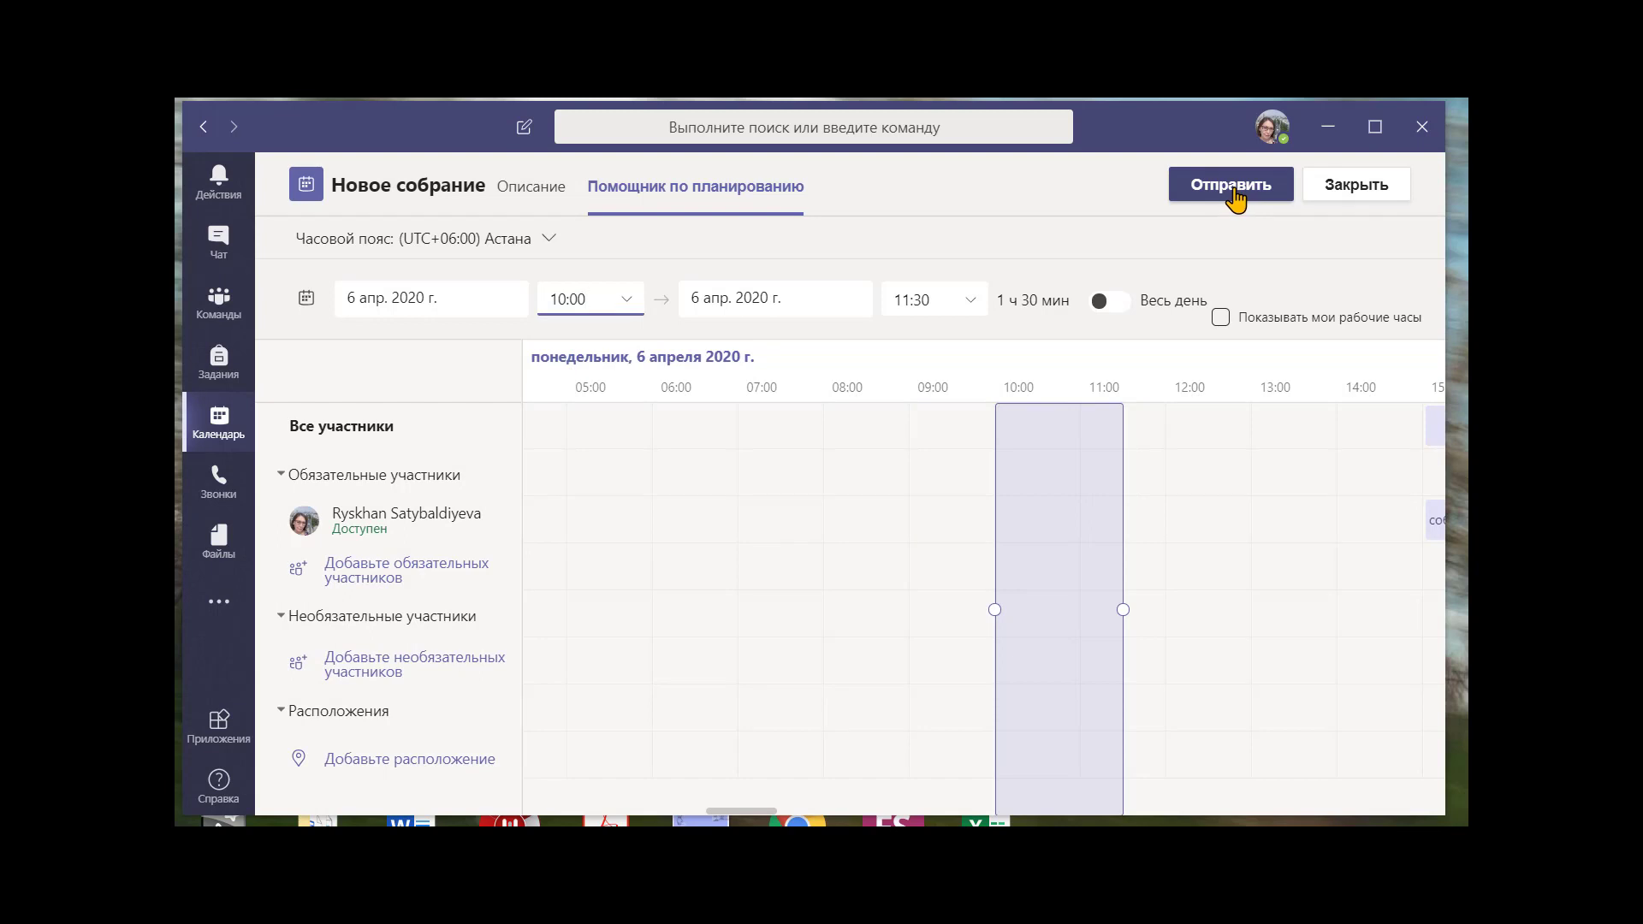
left_click(1233, 187)
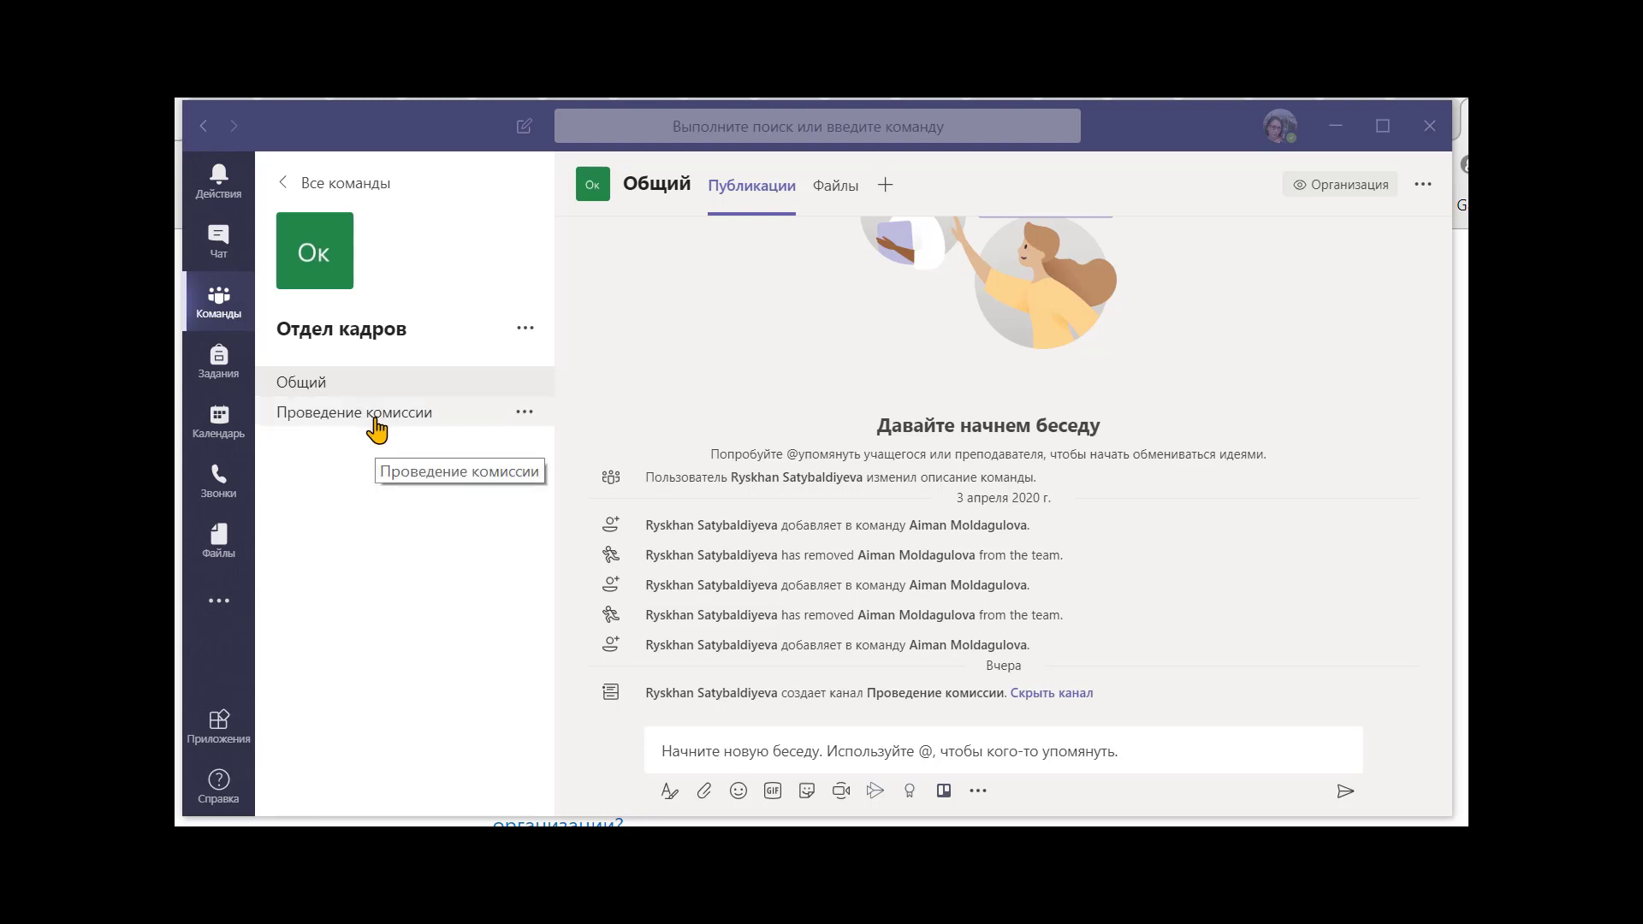
View the Проведение комиссии channel, and open Monday's Планерка meeting in the calendar up to its audio and video join screen
left_click(376, 431)
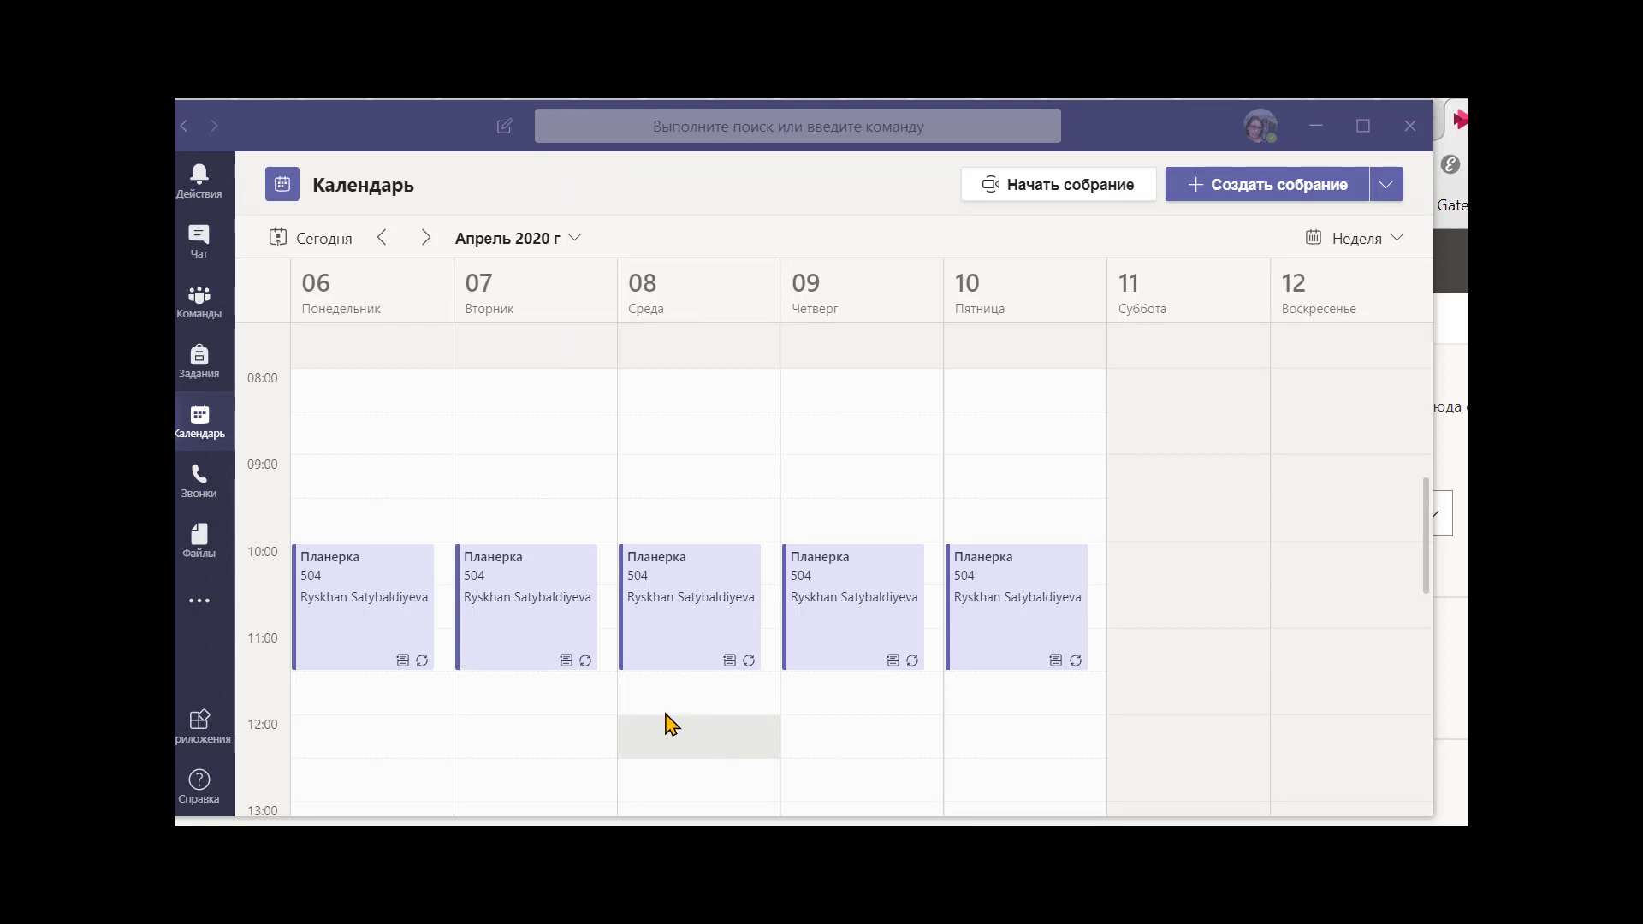
double_click(367, 602)
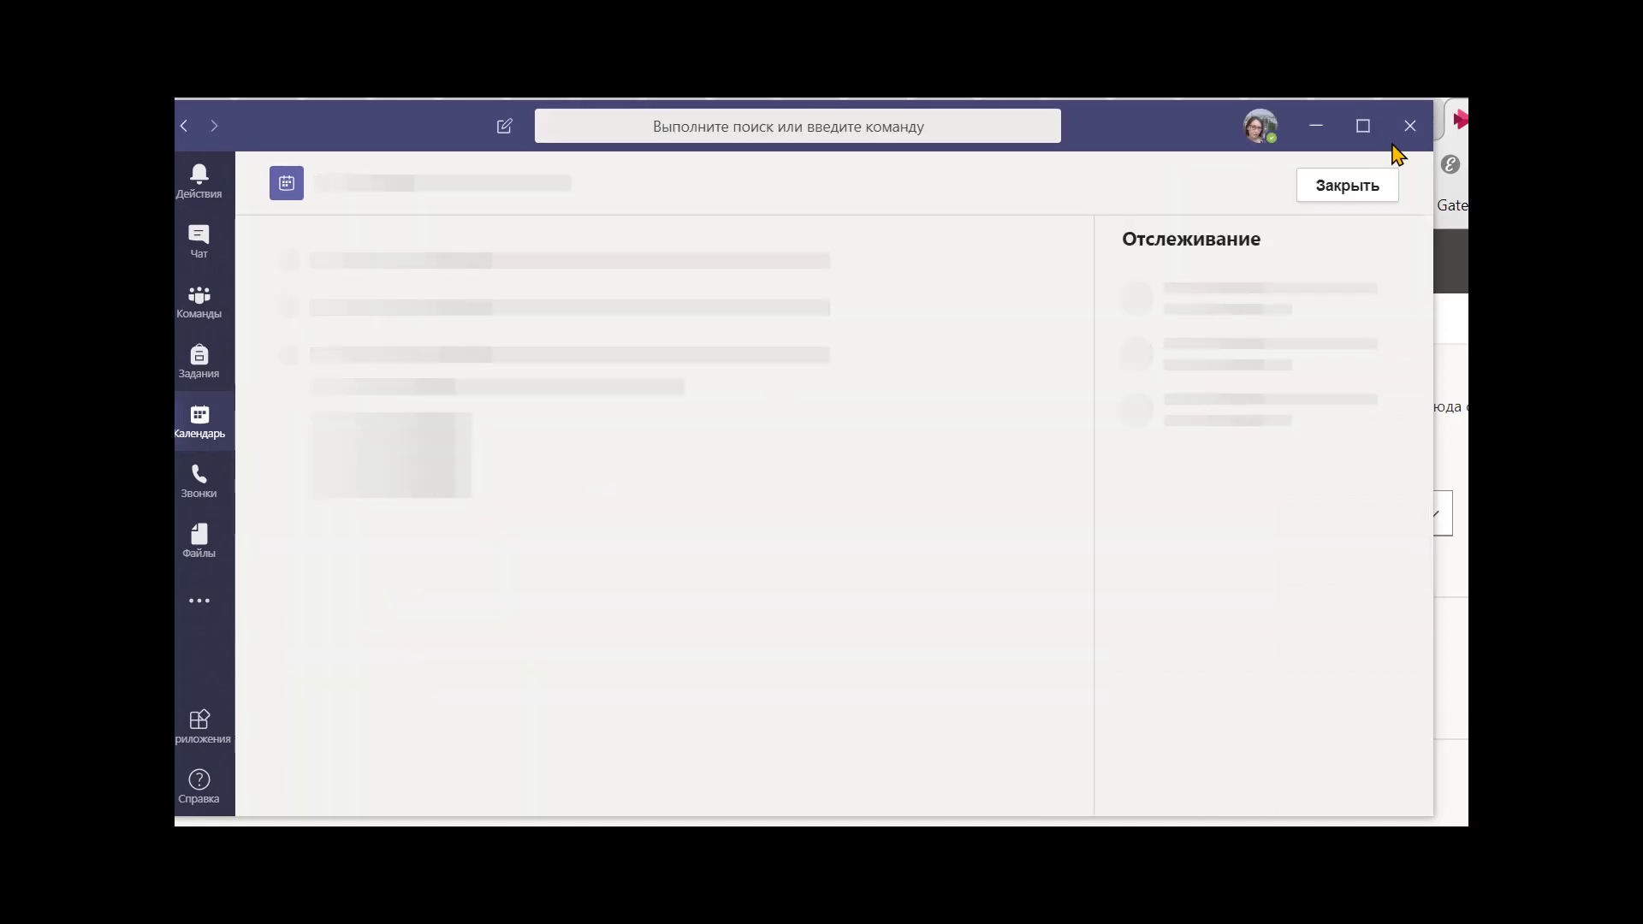
left_click(1169, 202)
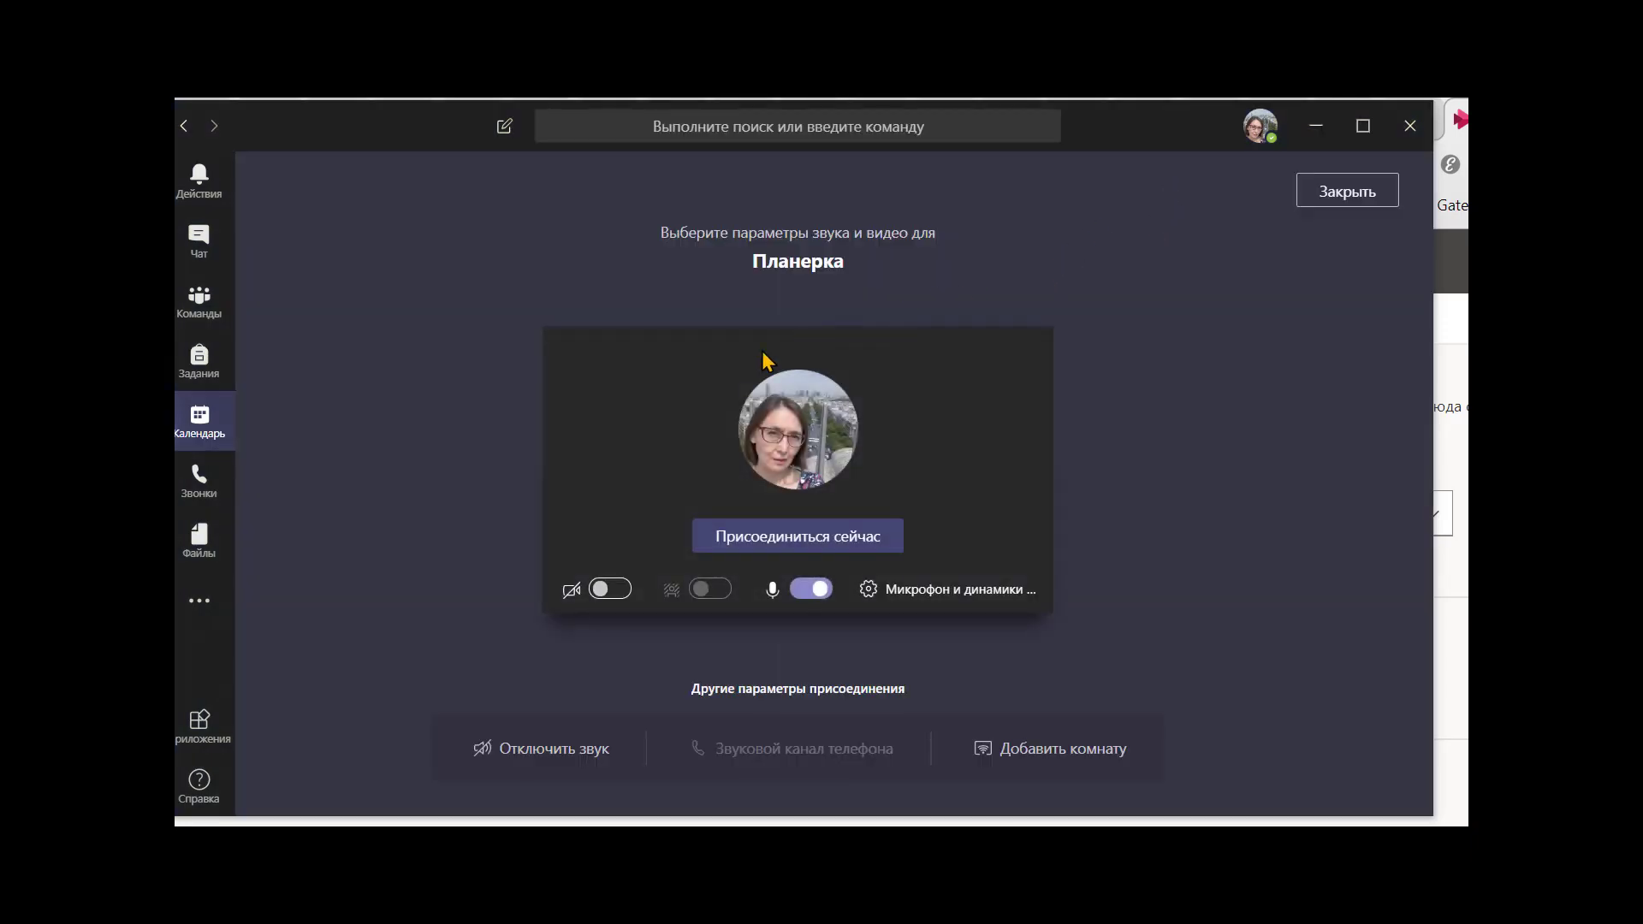
left_click(1354, 202)
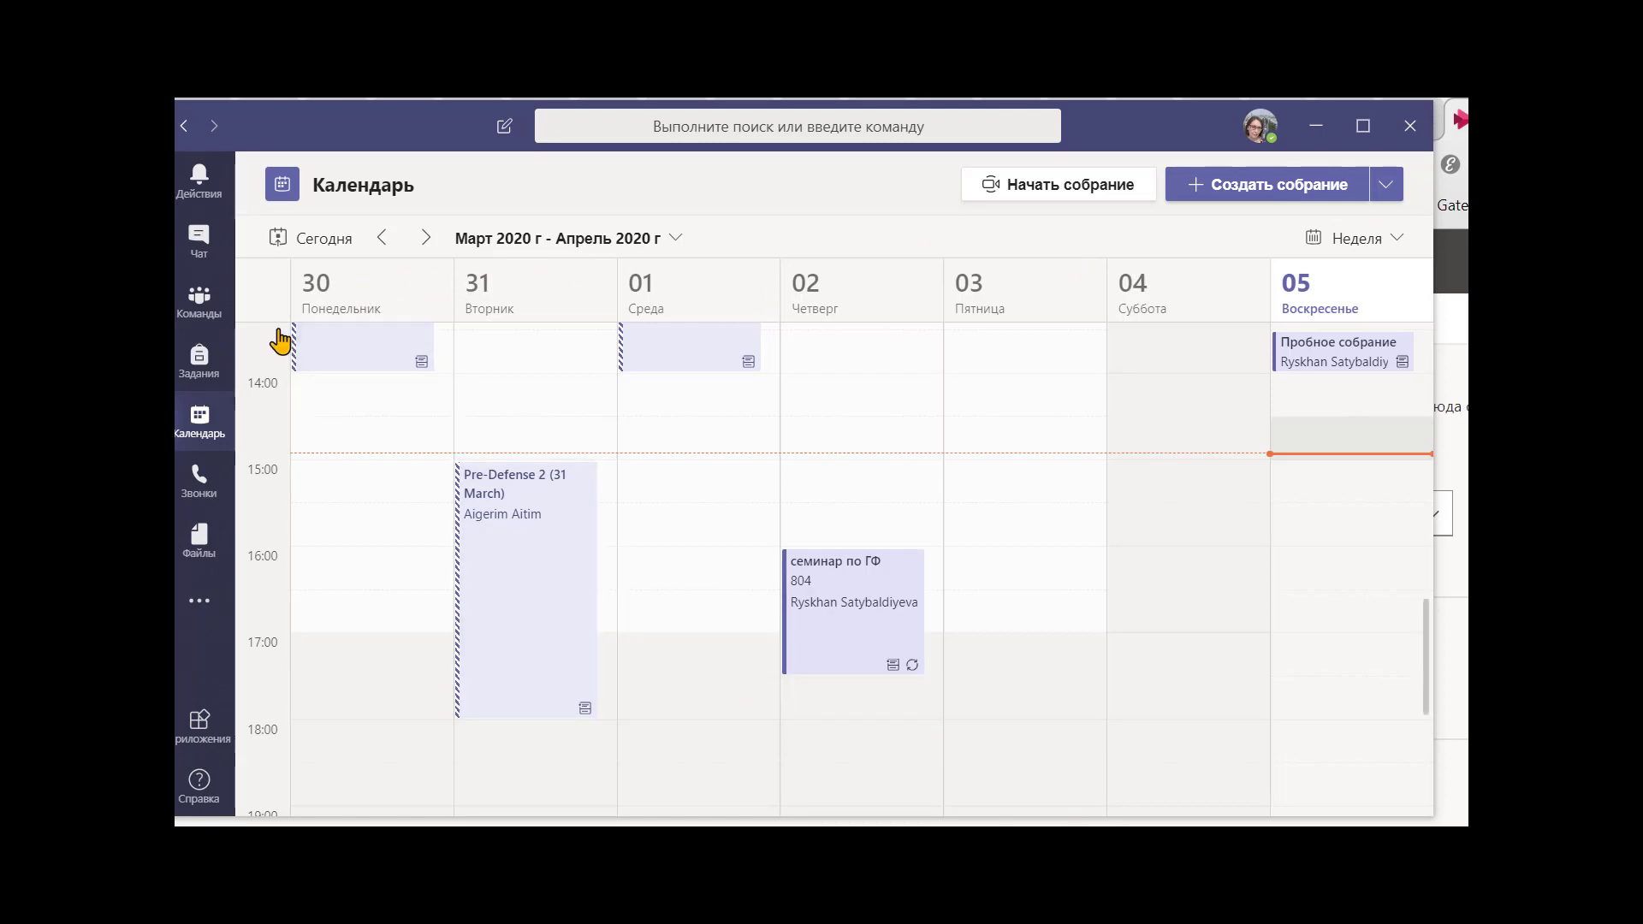
Start an instant meeting titled "Обсуждение мероприятия" in the Подготовка к аттестации channel of the Отдел кадров team
left_click(198, 318)
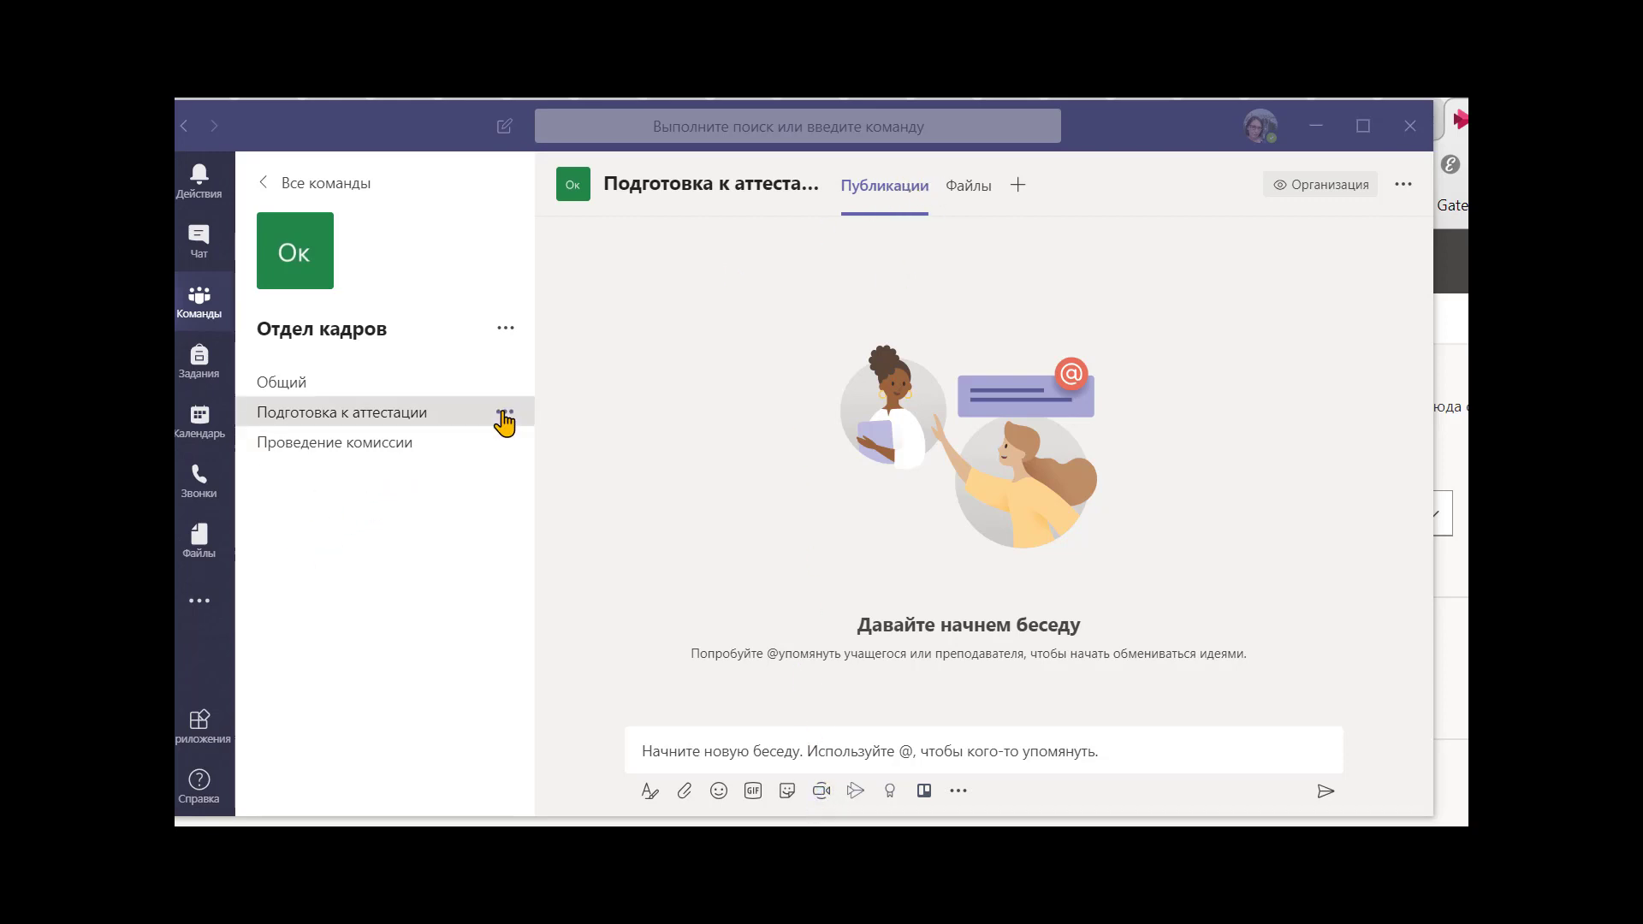
left_click(477, 391)
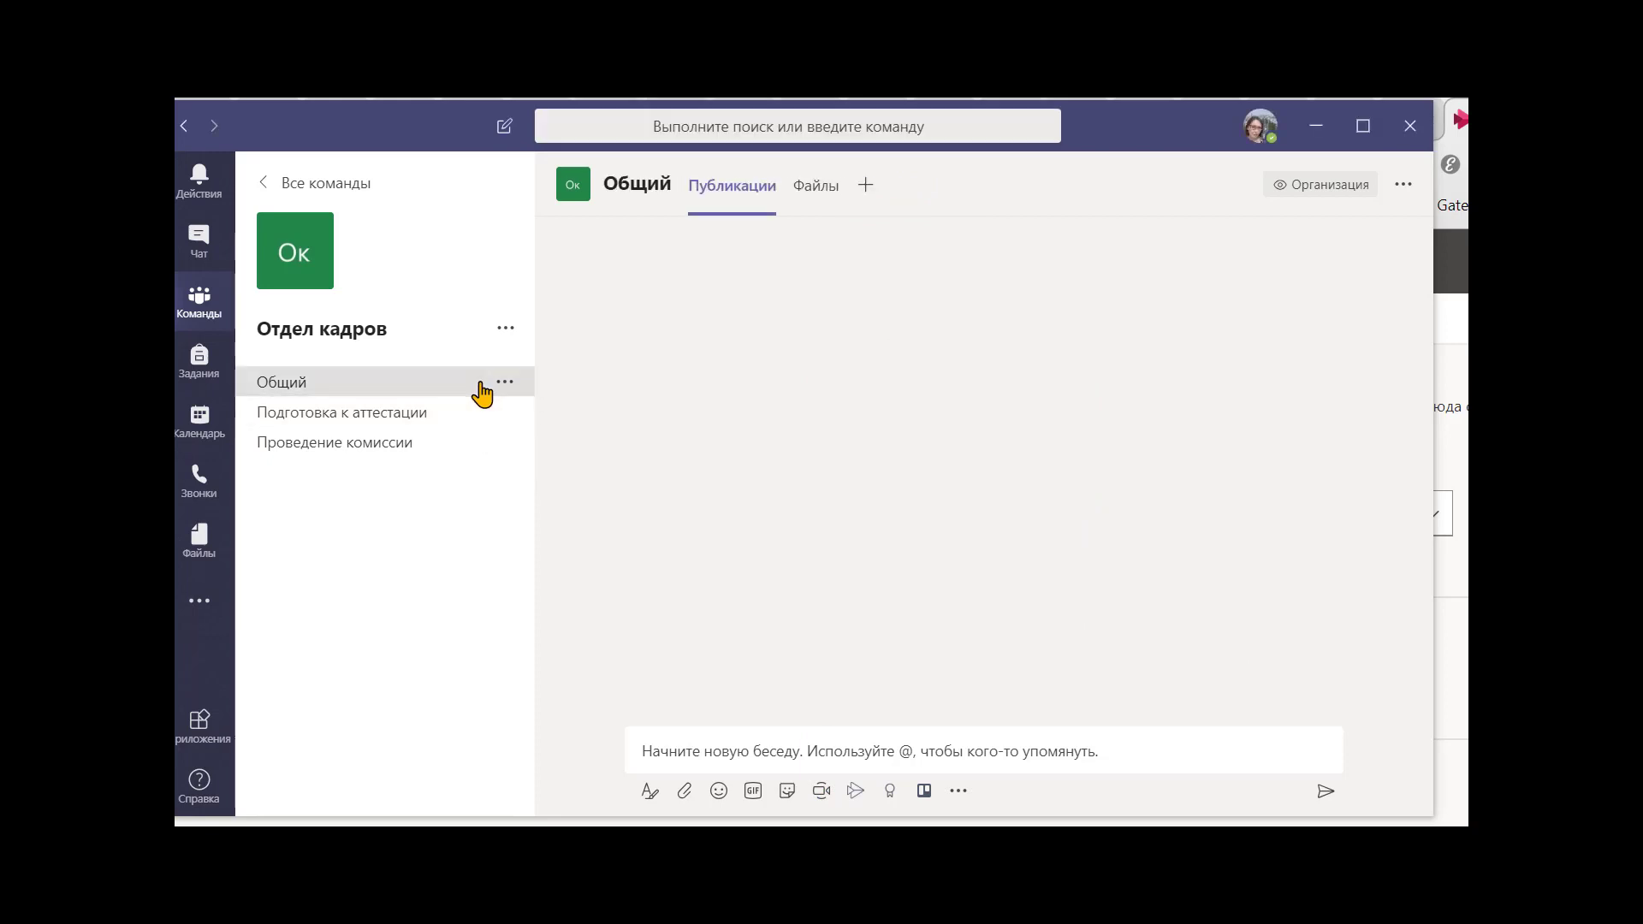
left_click(473, 413)
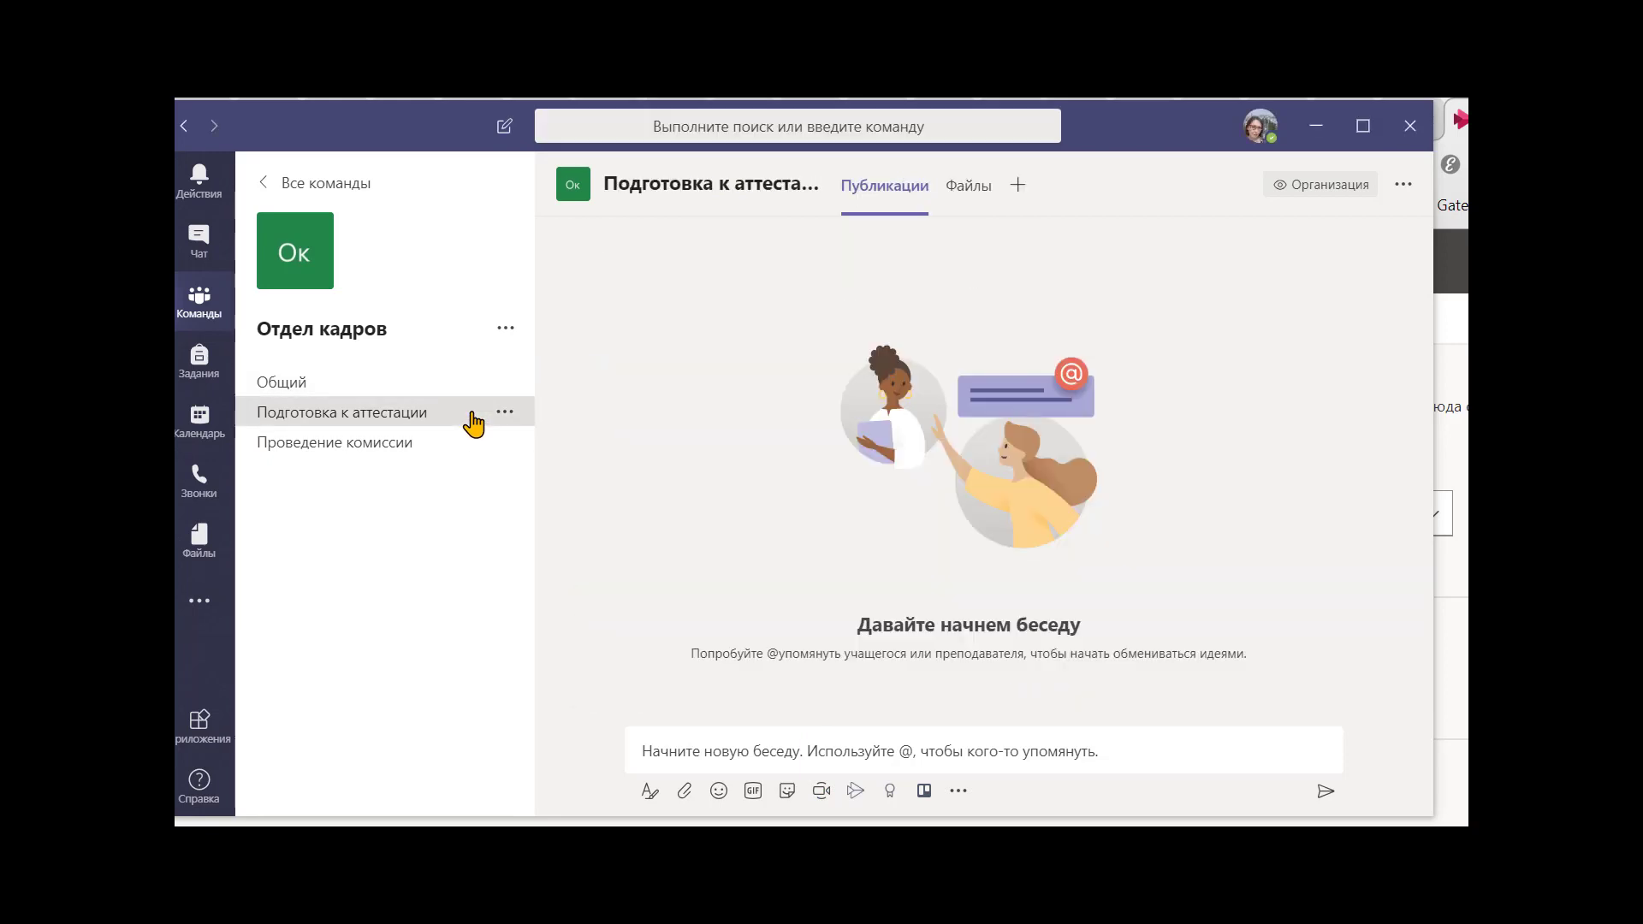
left_click(821, 790)
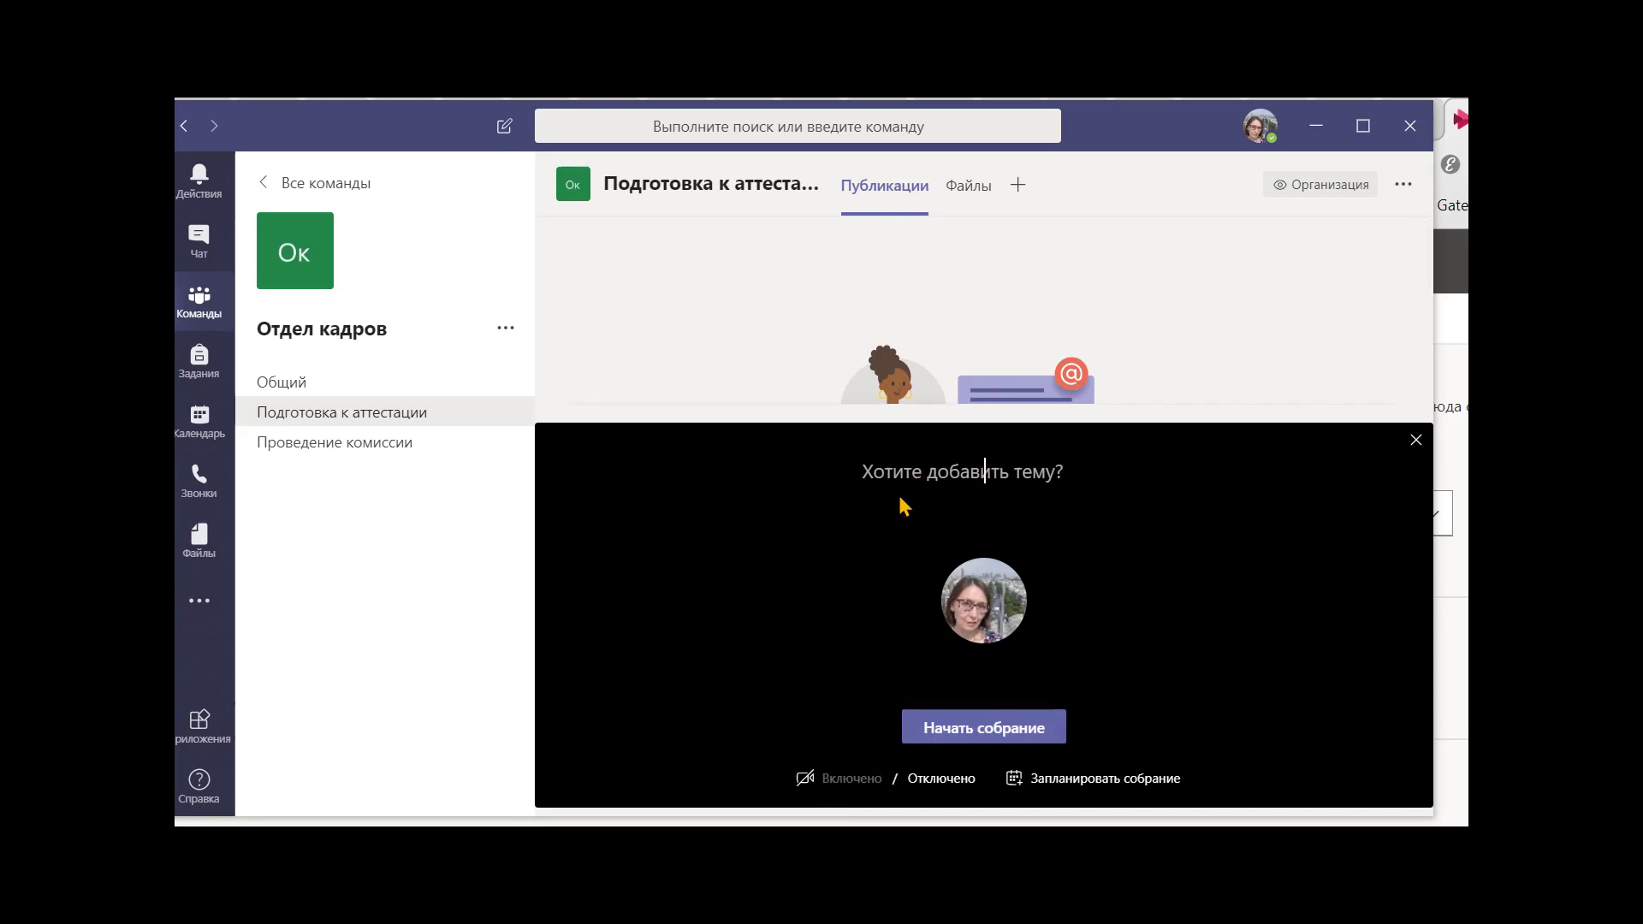
type("О")
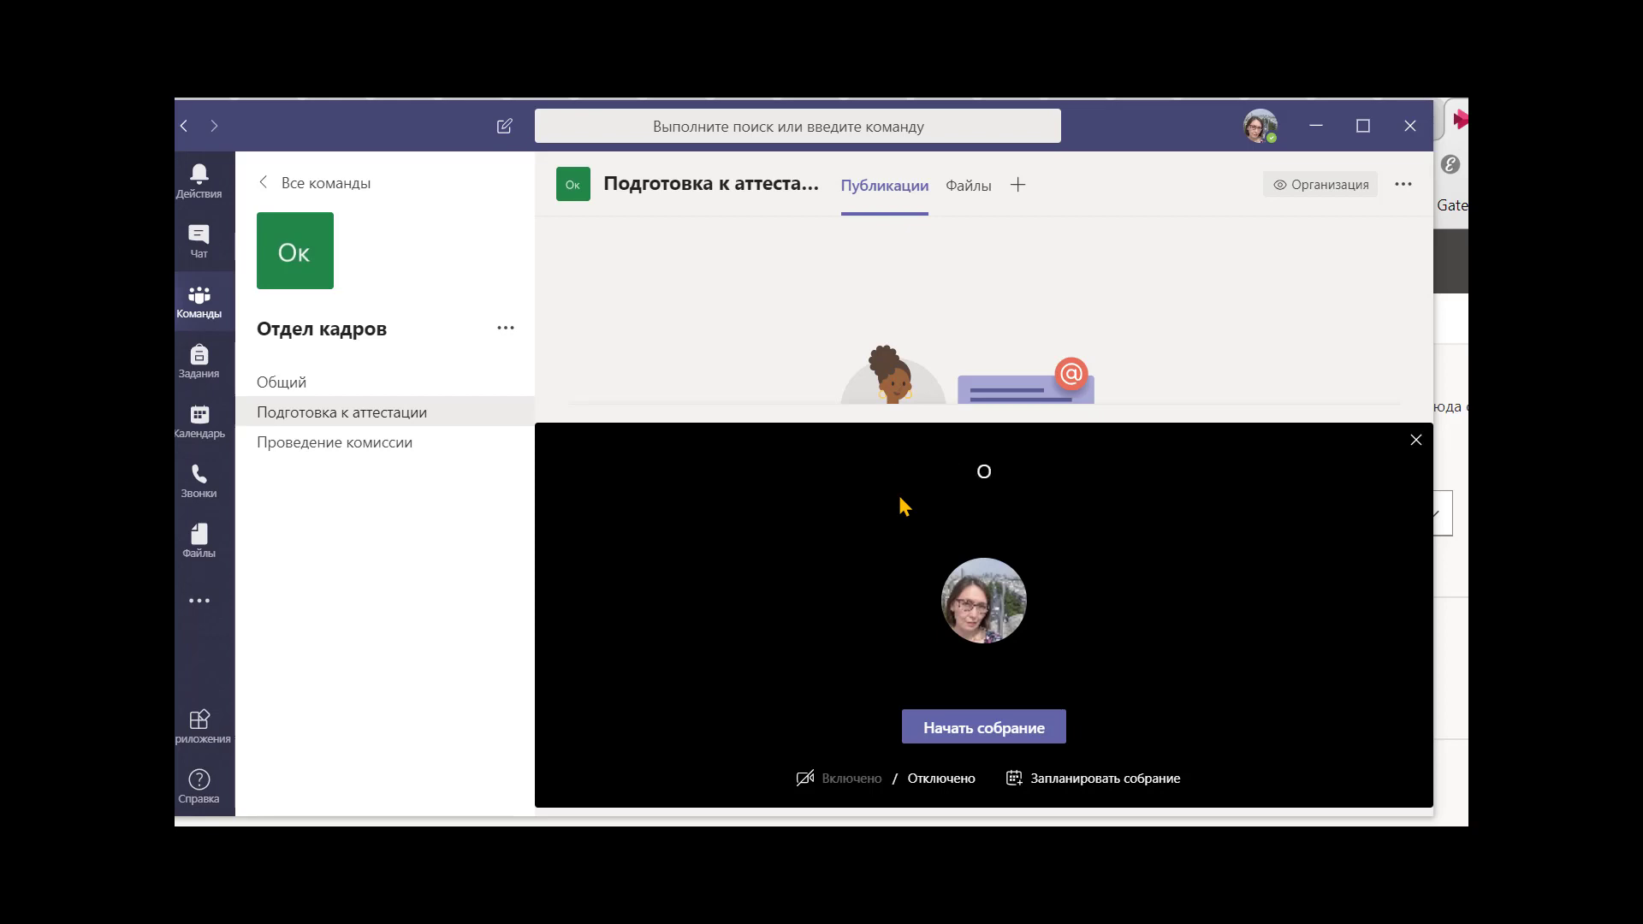
type("бсуждение меро")
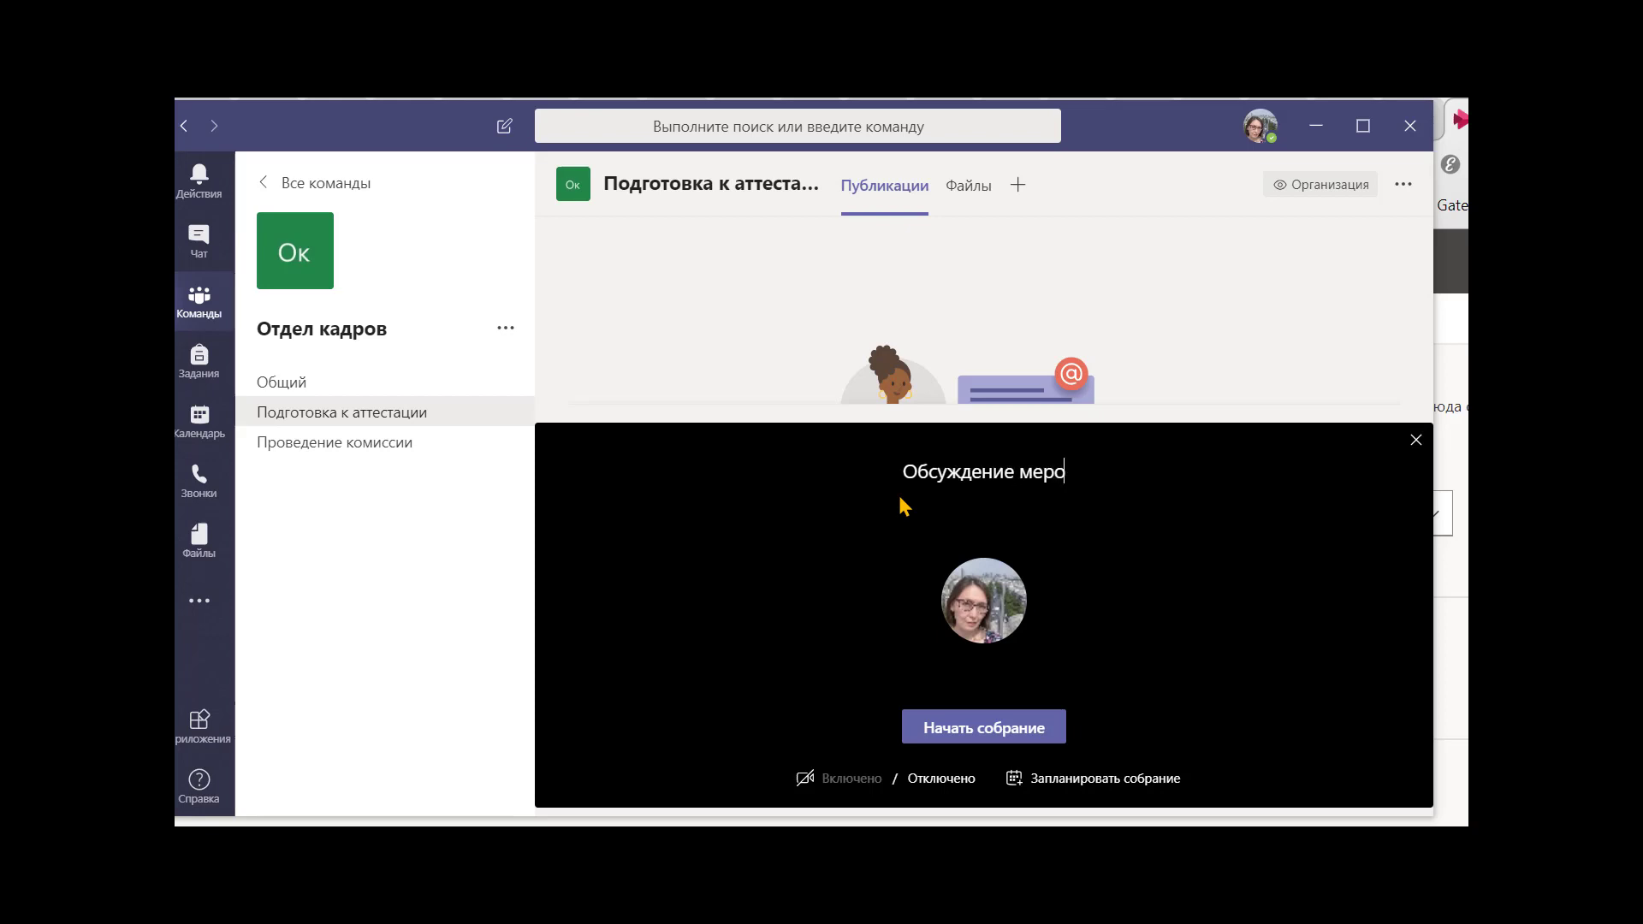
type("приятия")
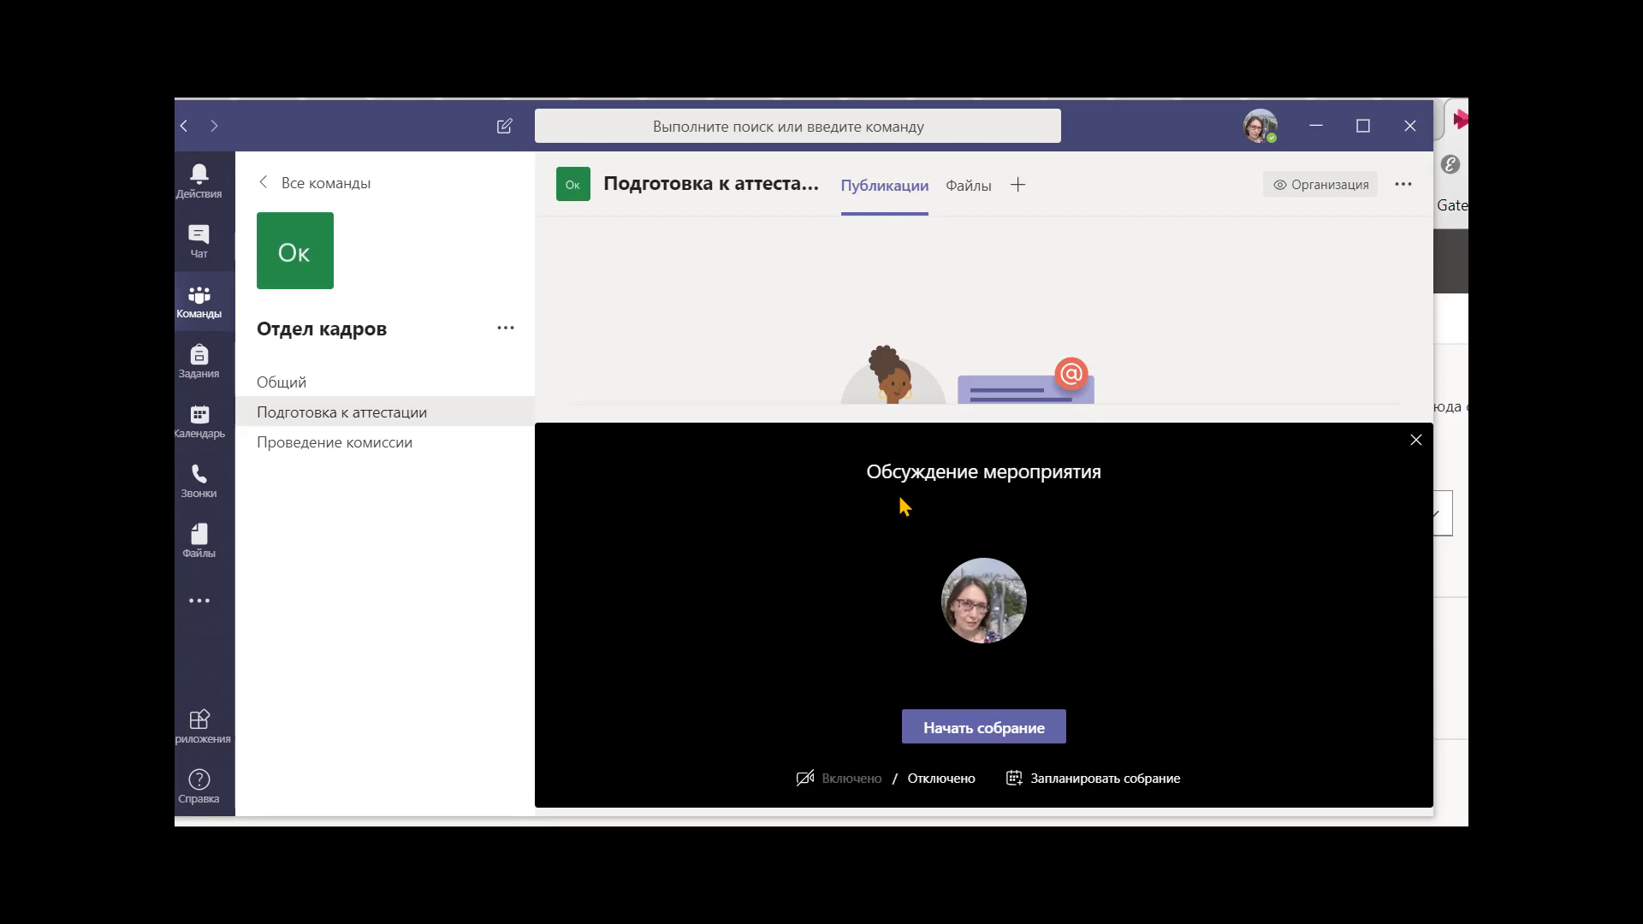
left_click(981, 729)
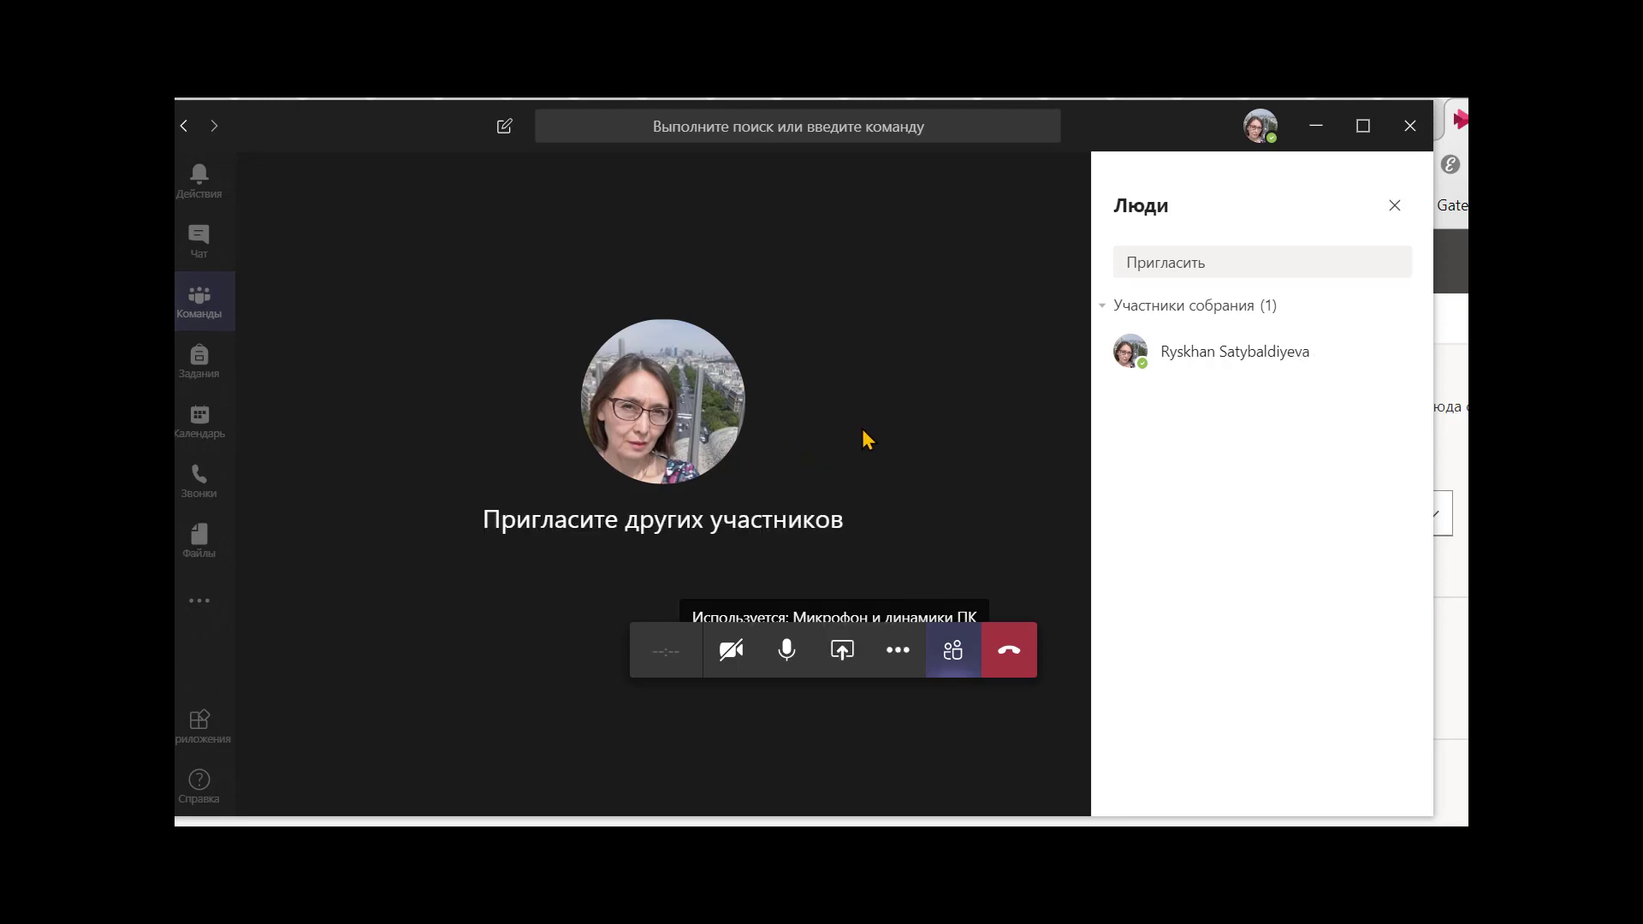
Request the suggested team member's participation in the ongoing meeting
left_click(1216, 261)
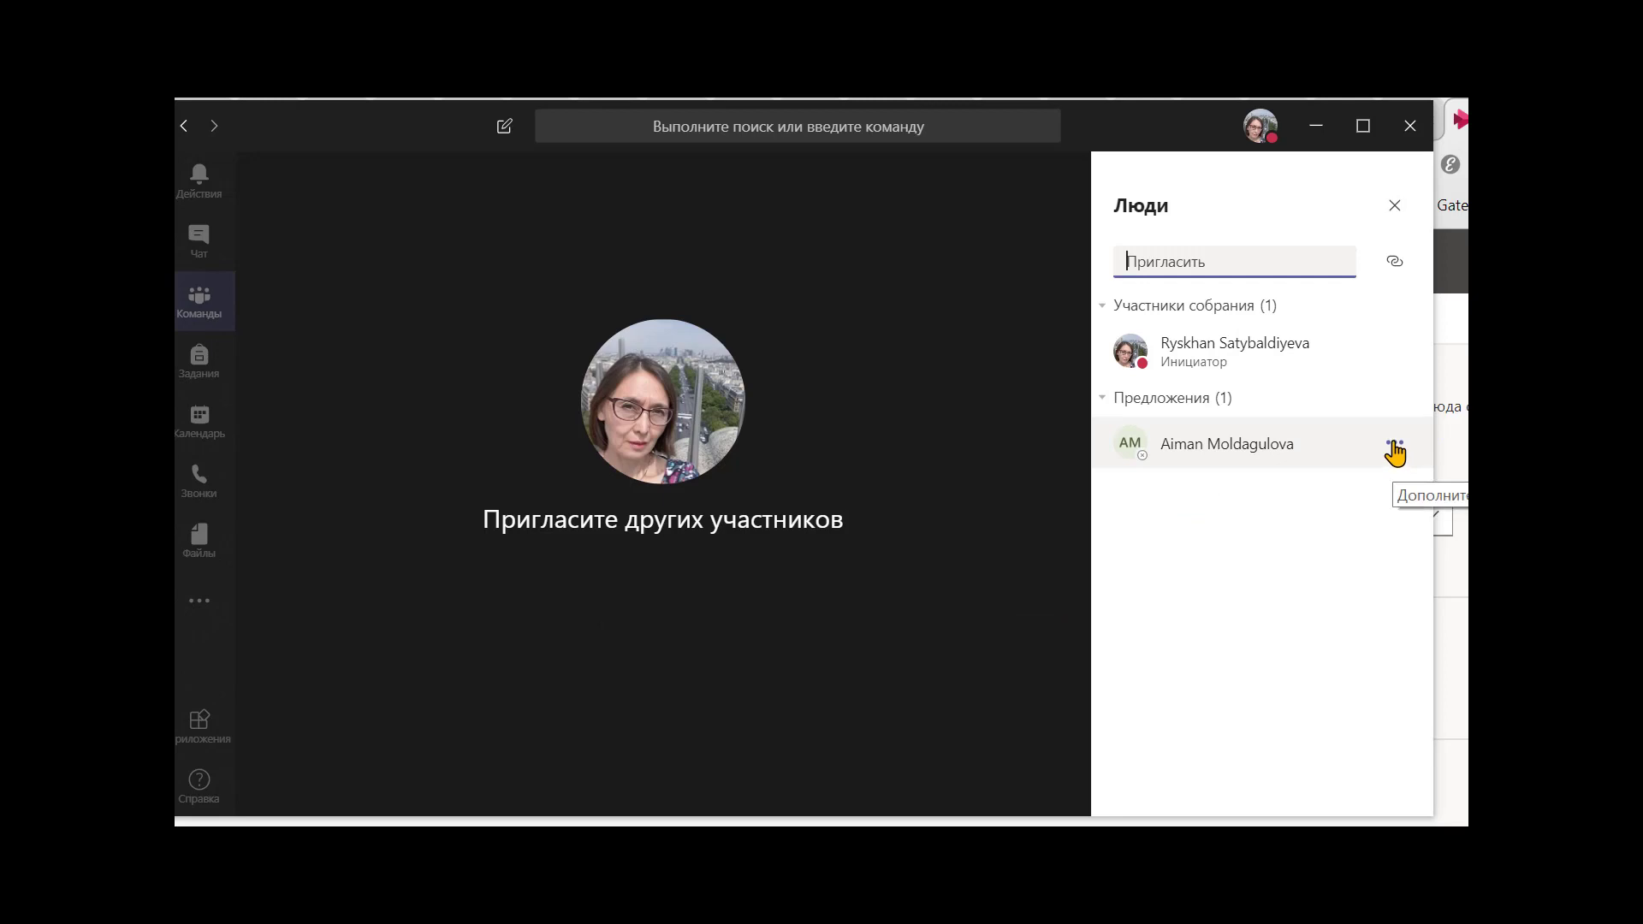
left_click(1395, 450)
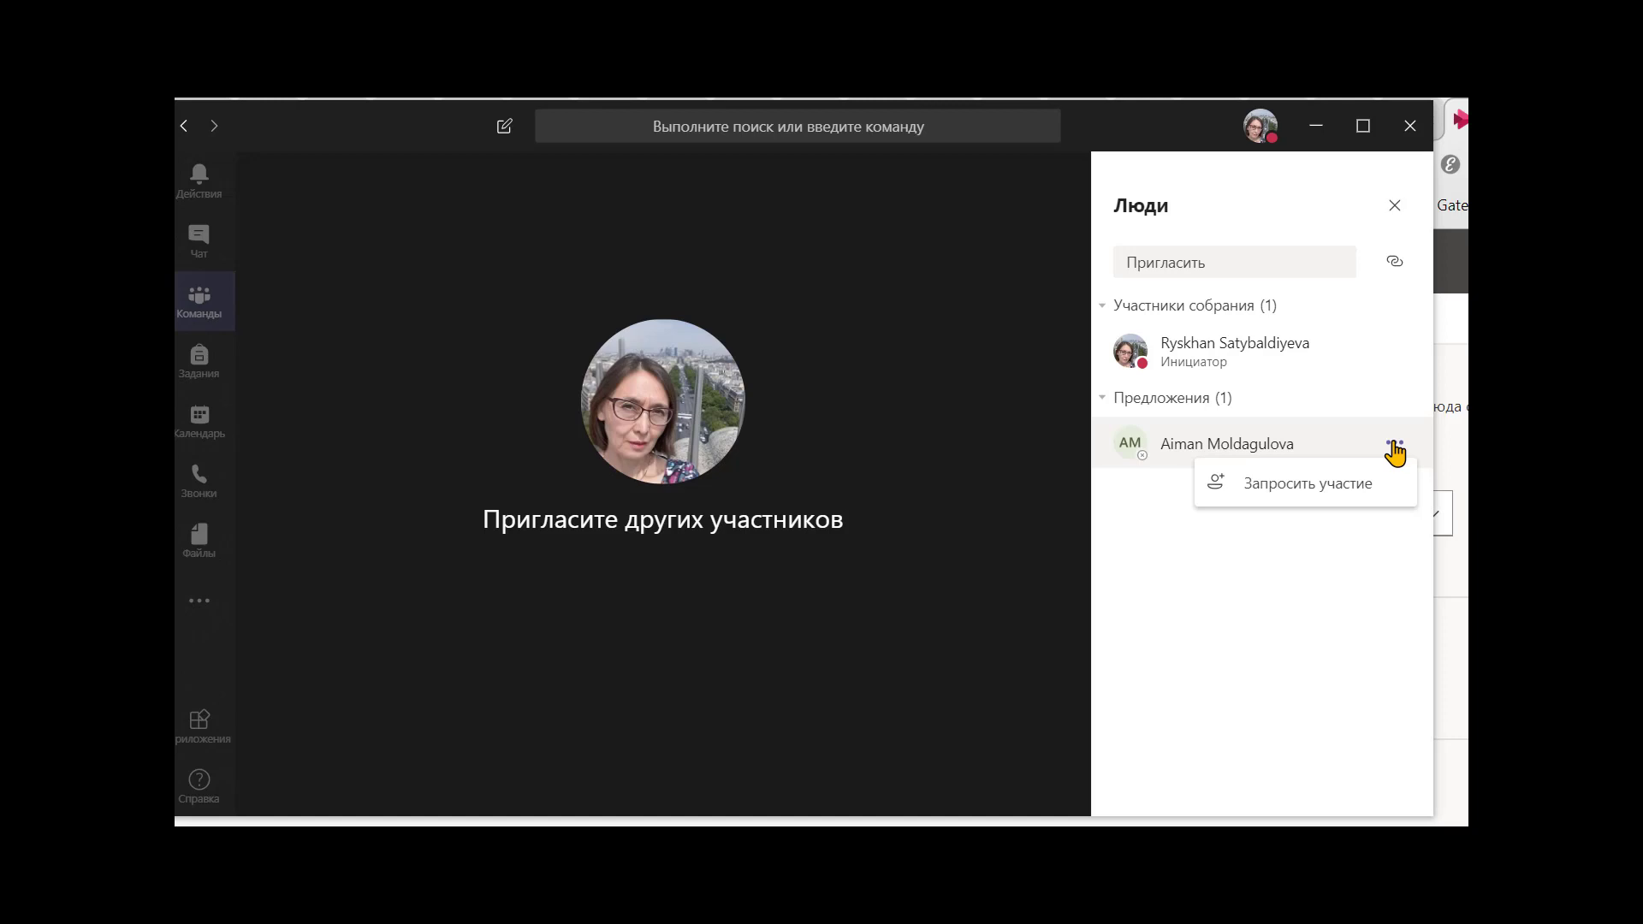
left_click(1350, 485)
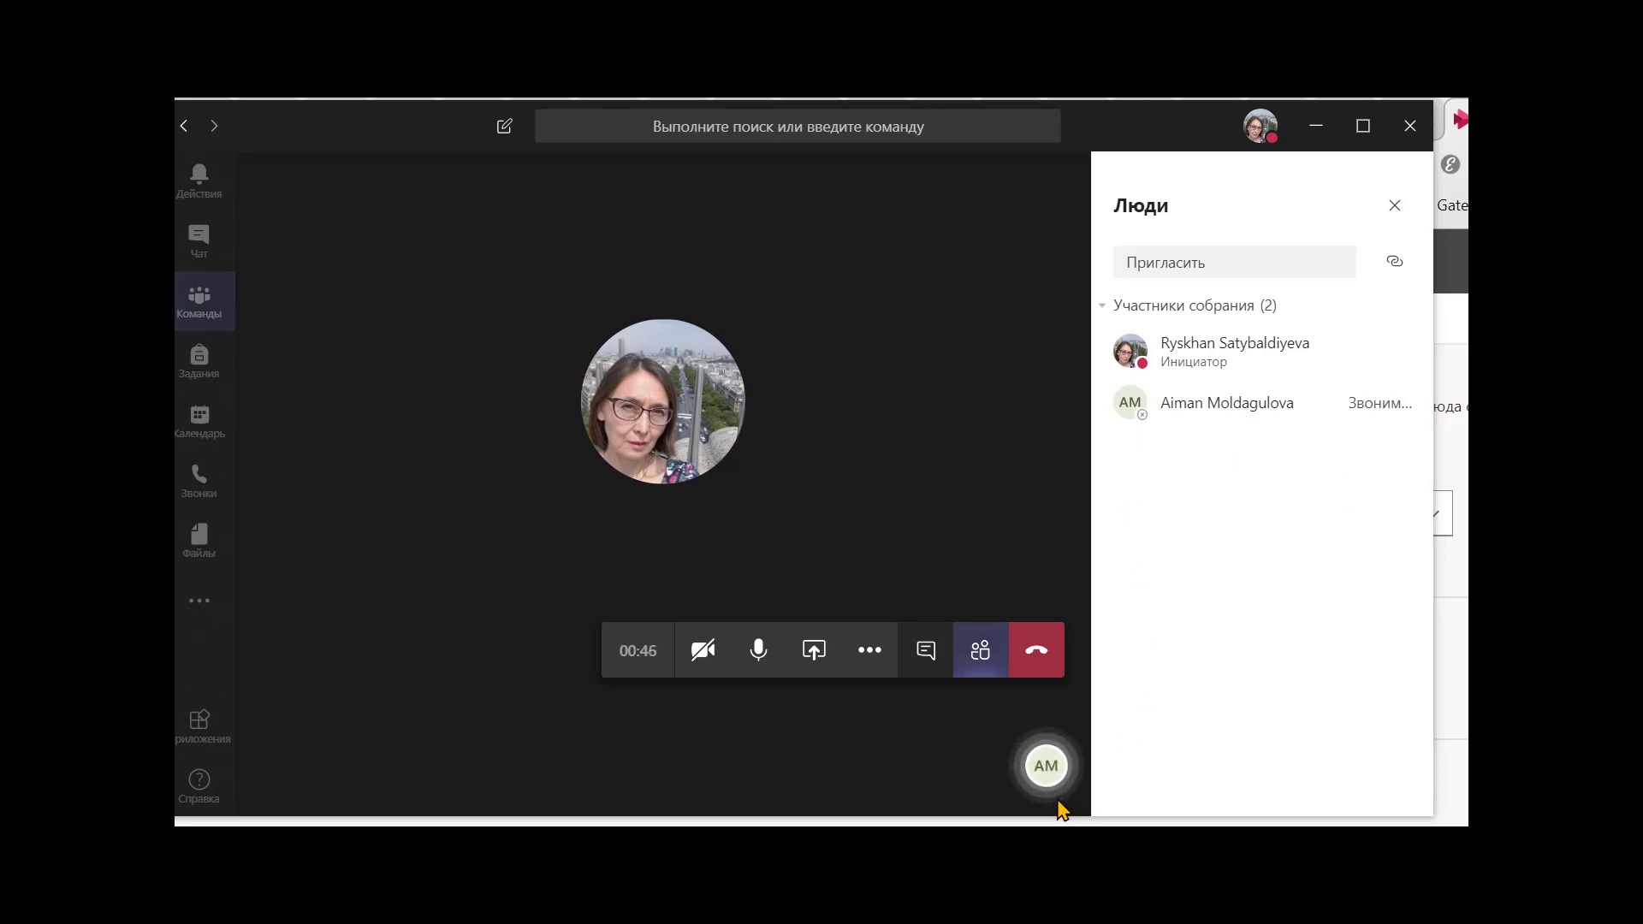
mouse_move(1045, 770)
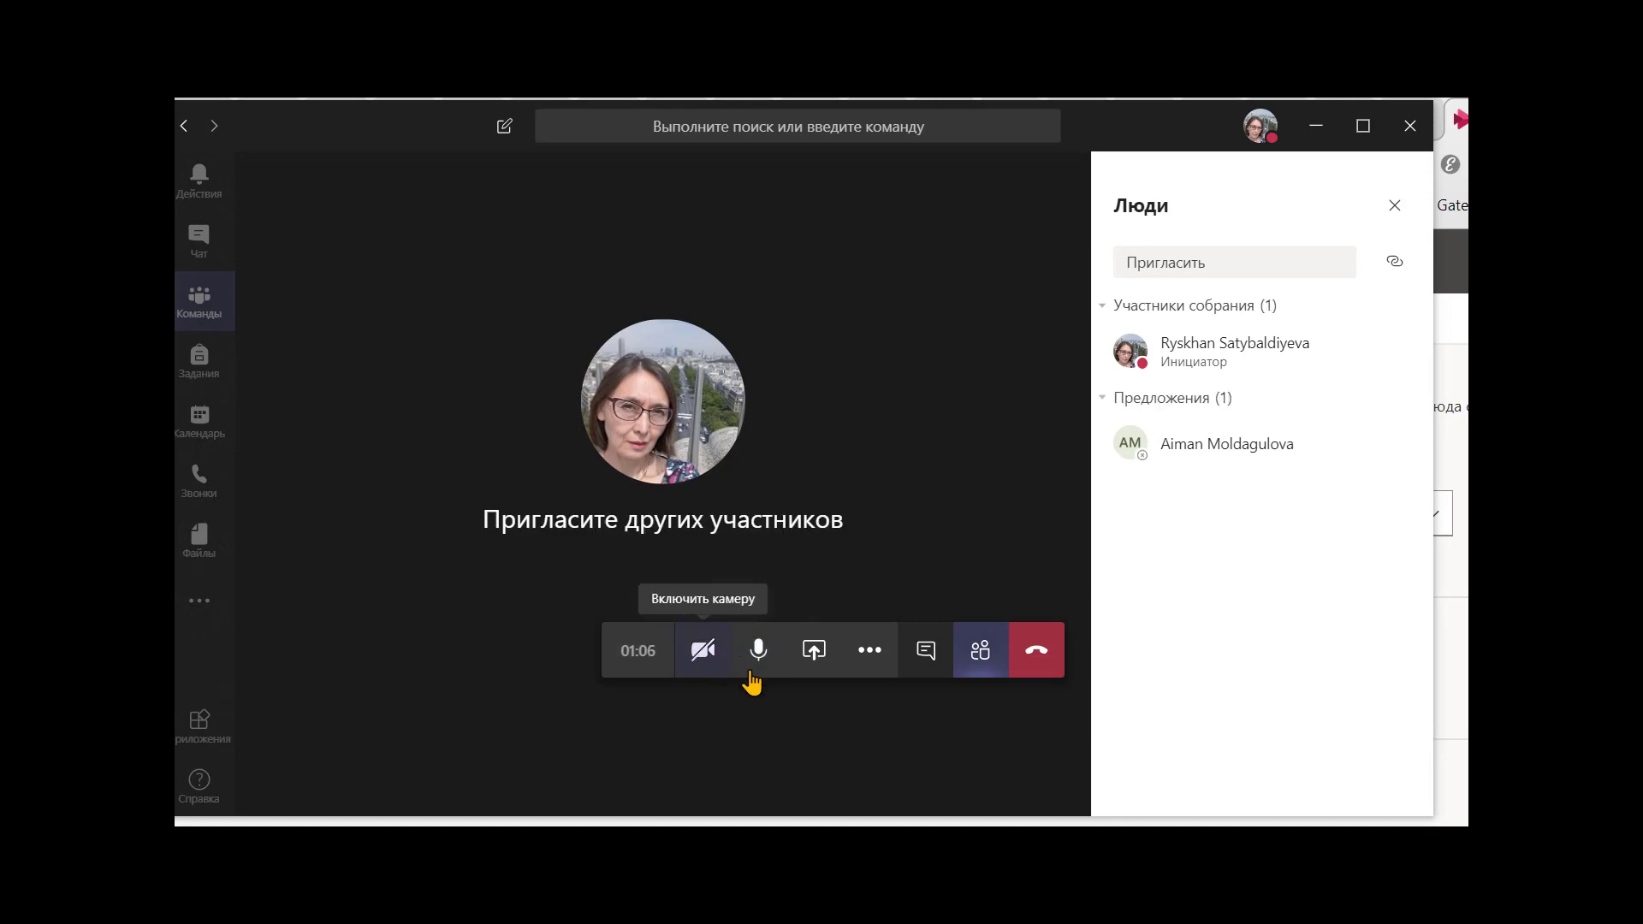
View the meeting's audio and camera device settings, and show the meeting notes
left_click(869, 652)
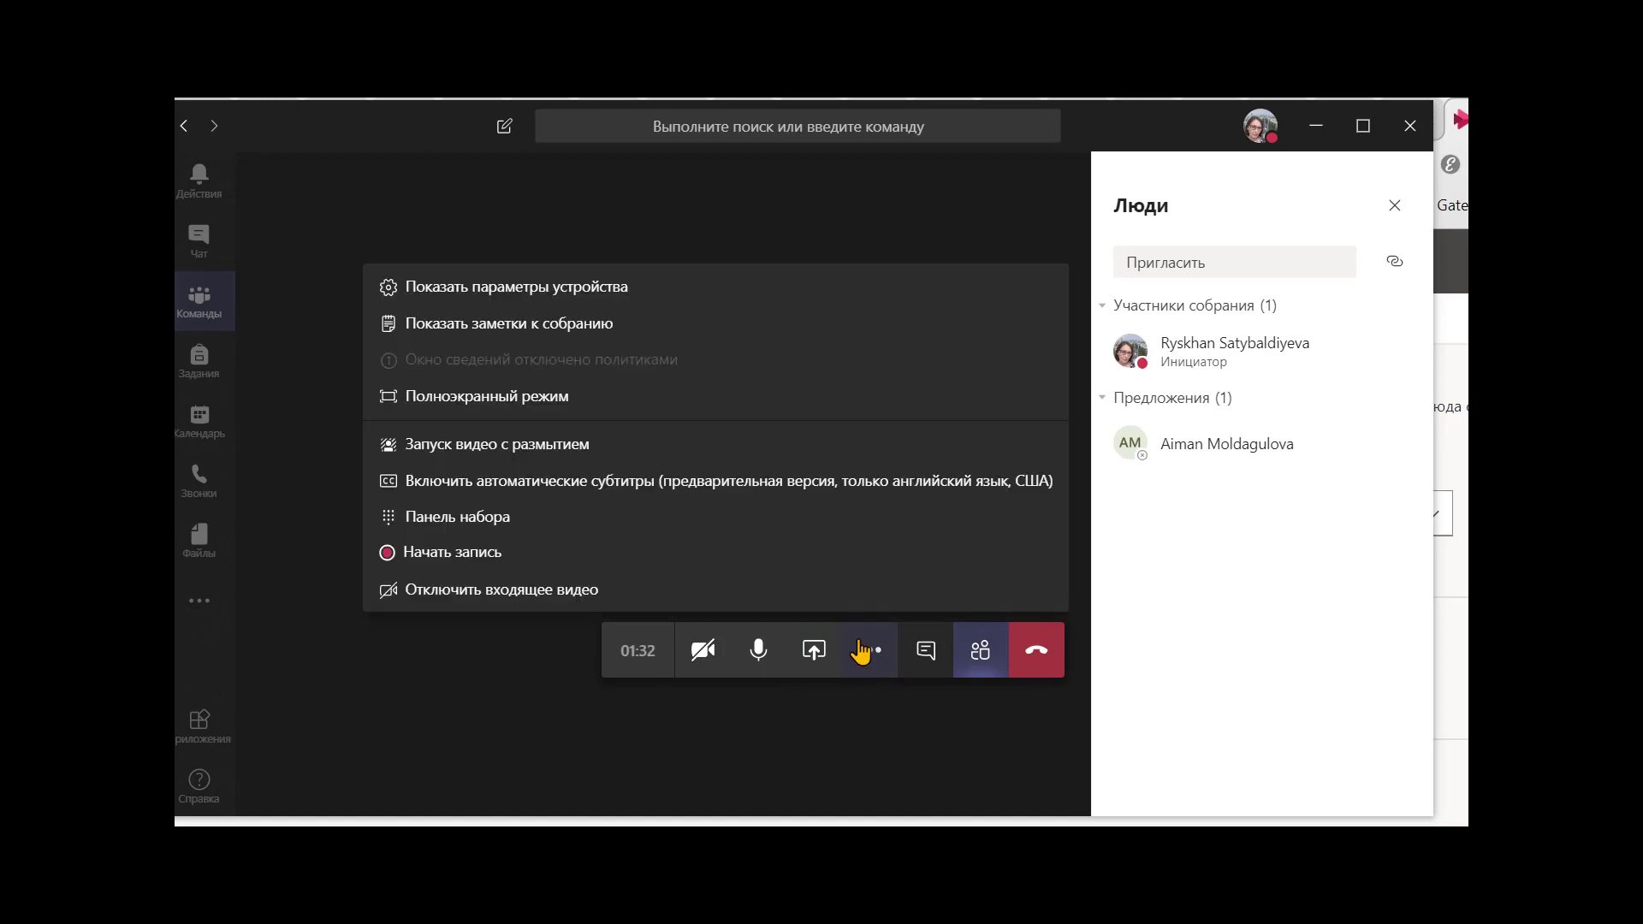
left_click(654, 301)
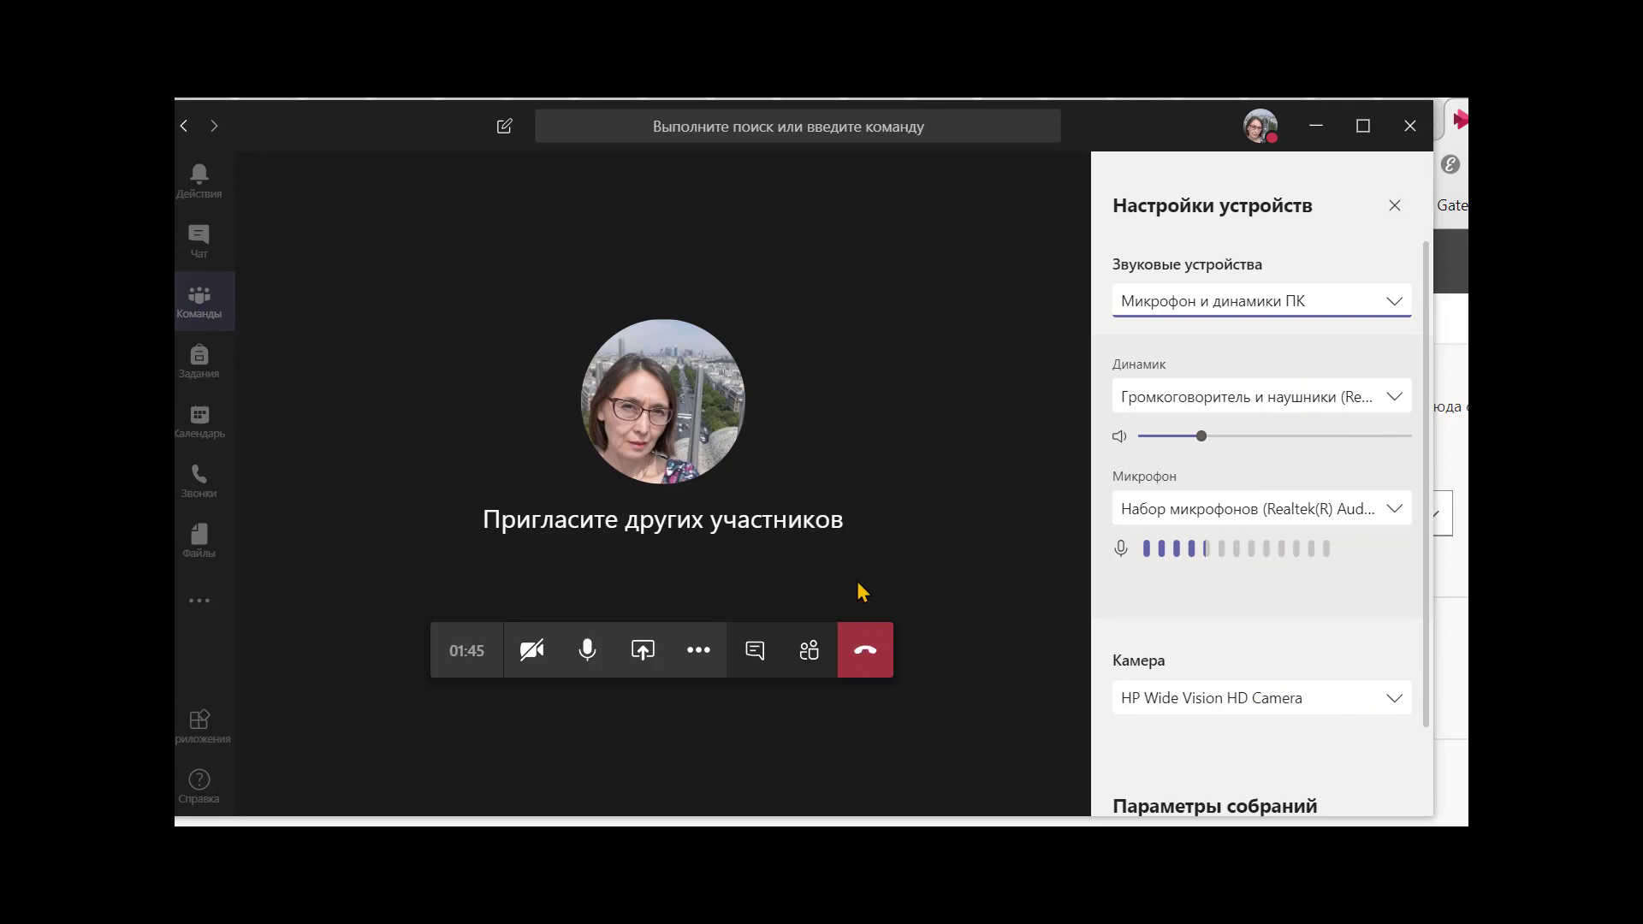
left_click(697, 652)
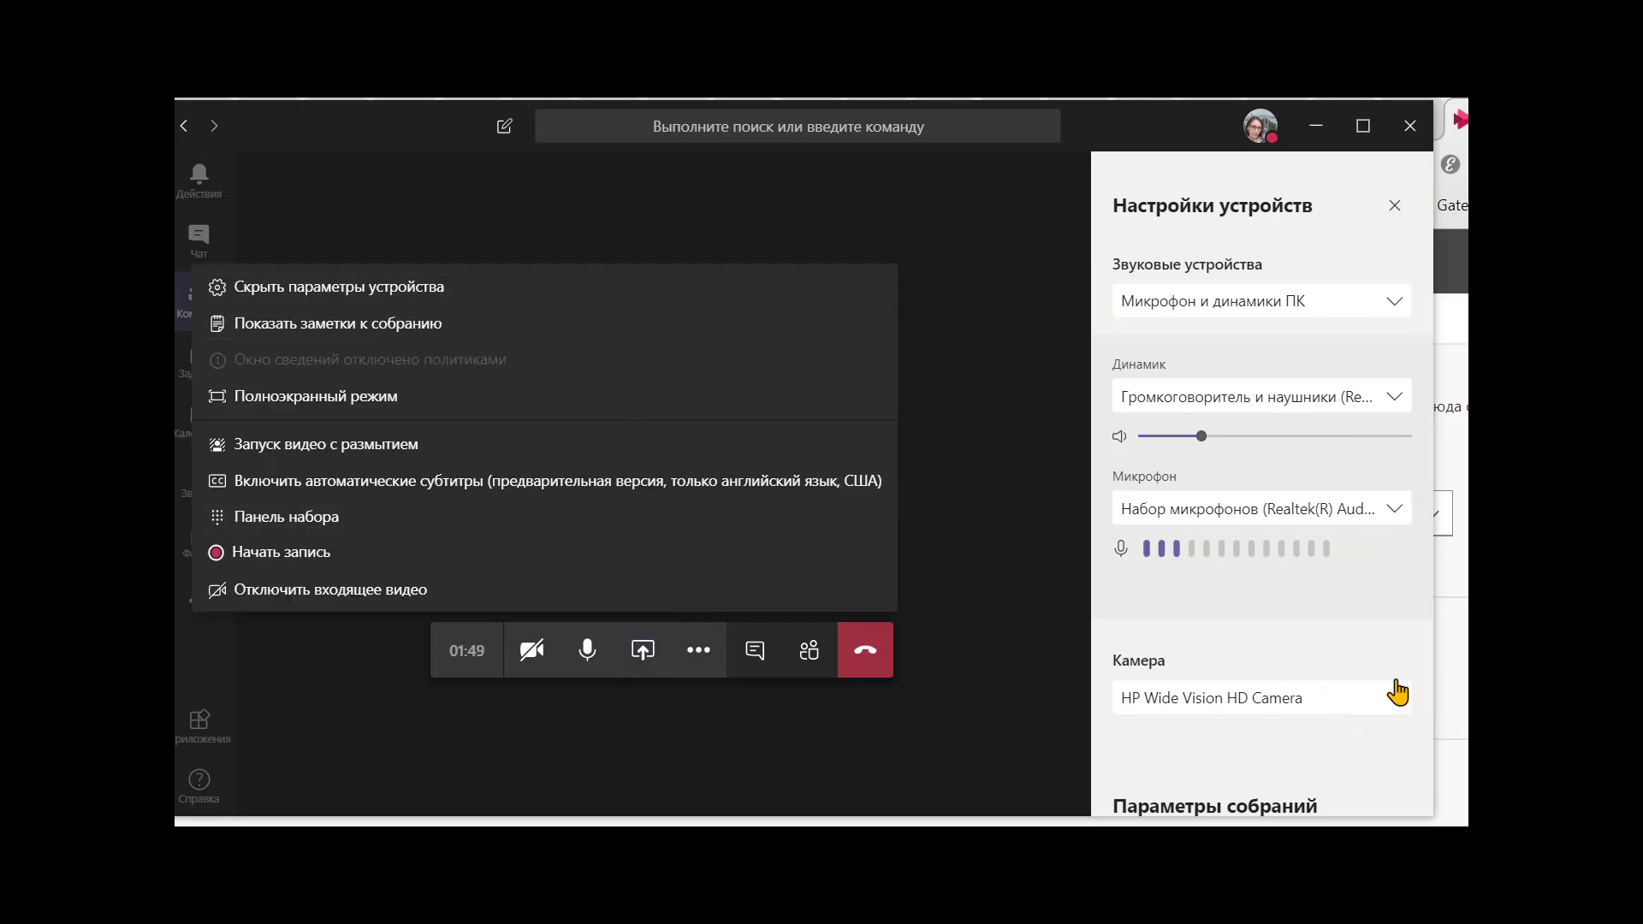
left_click(462, 329)
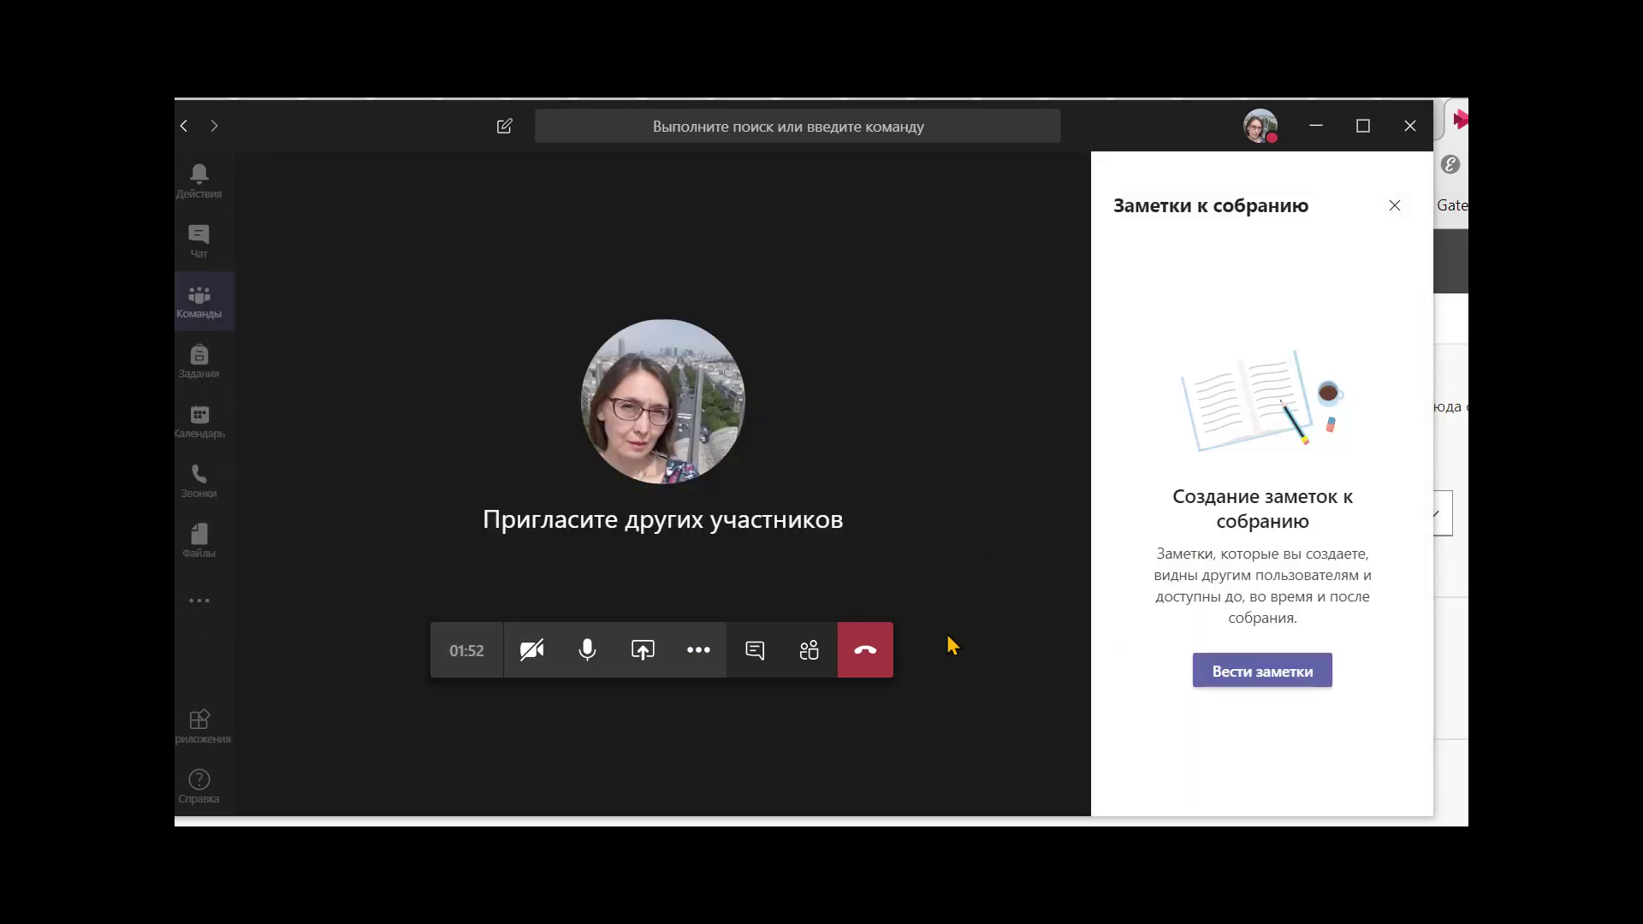
View the call's dial pad and close it again
left_click(696, 657)
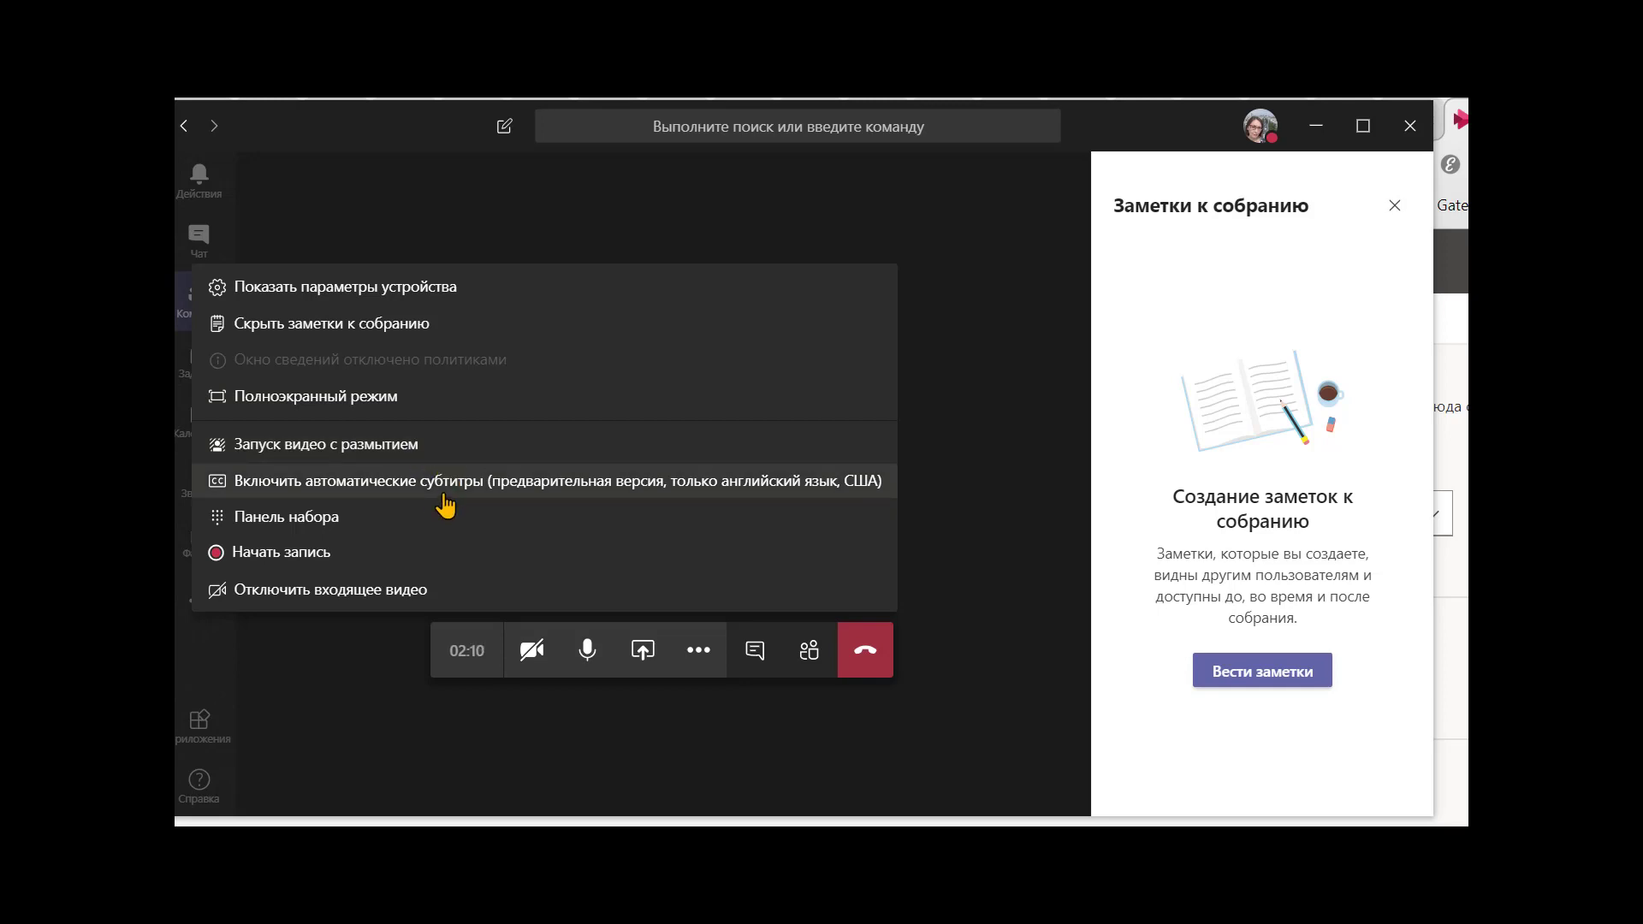
left_click(334, 528)
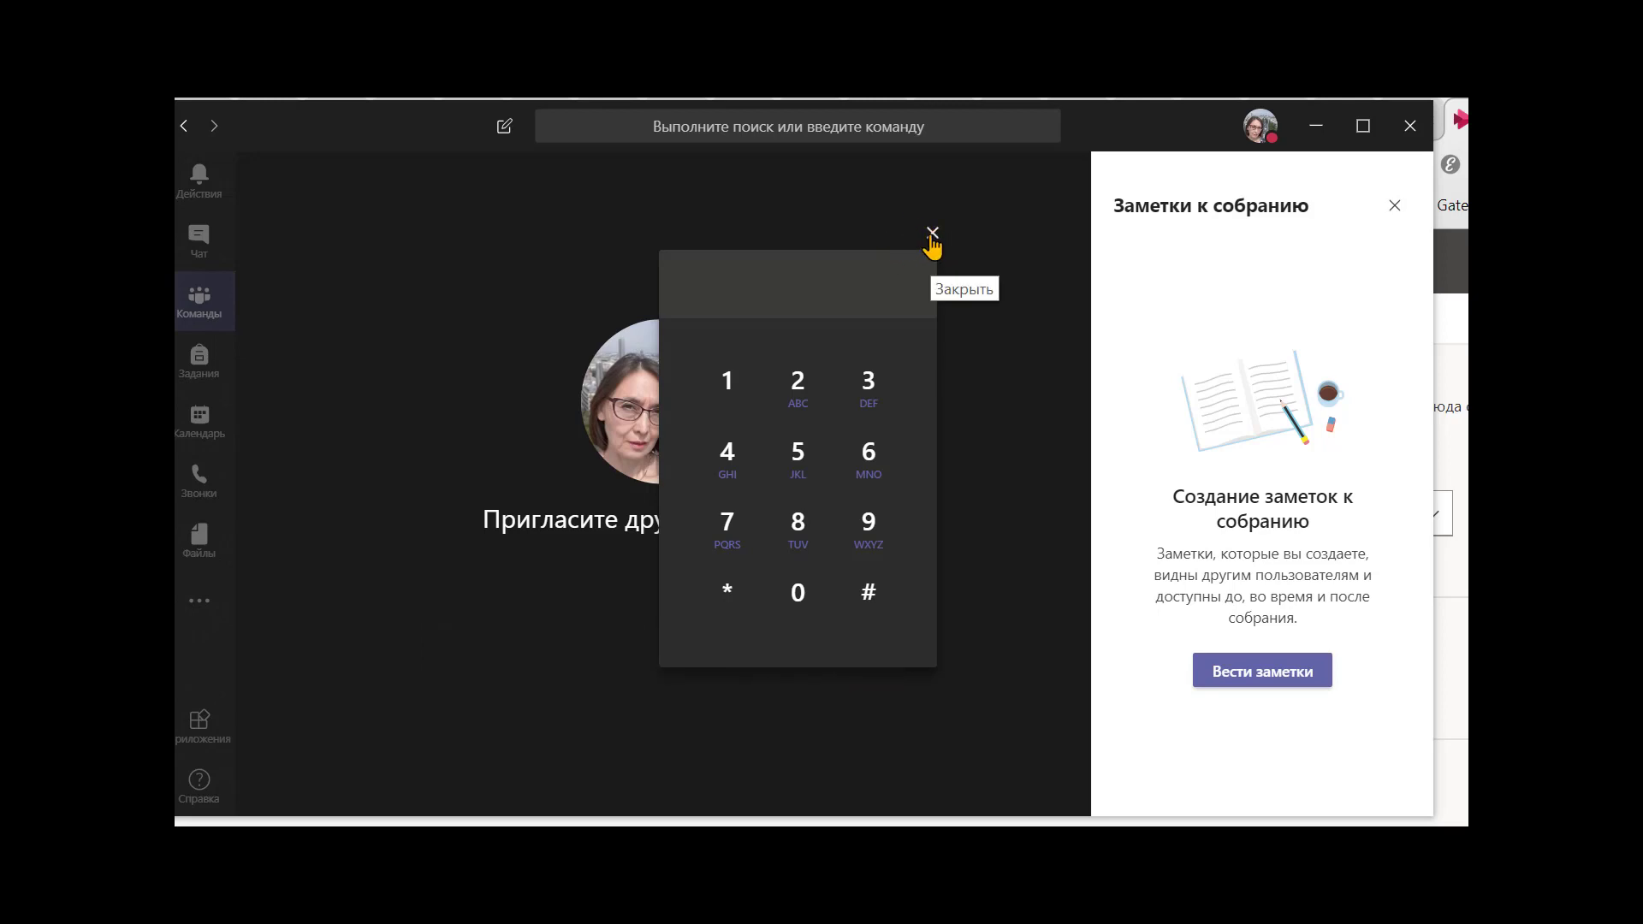
left_click(930, 236)
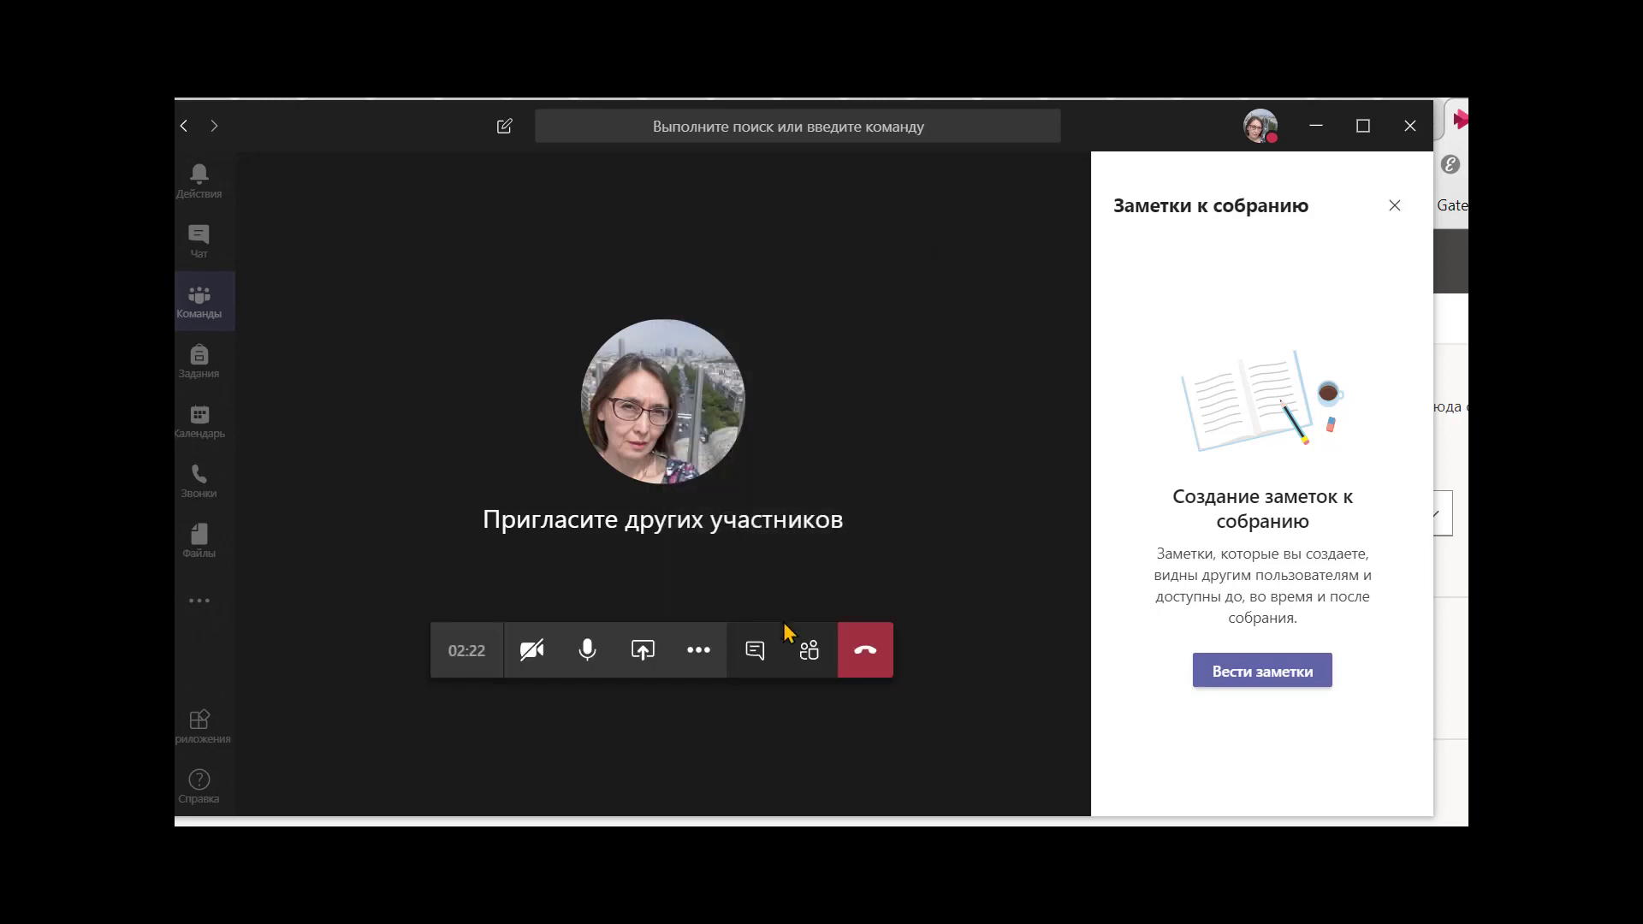
Start recording the meeting, and open the meeting chat at its reply field
left_click(697, 659)
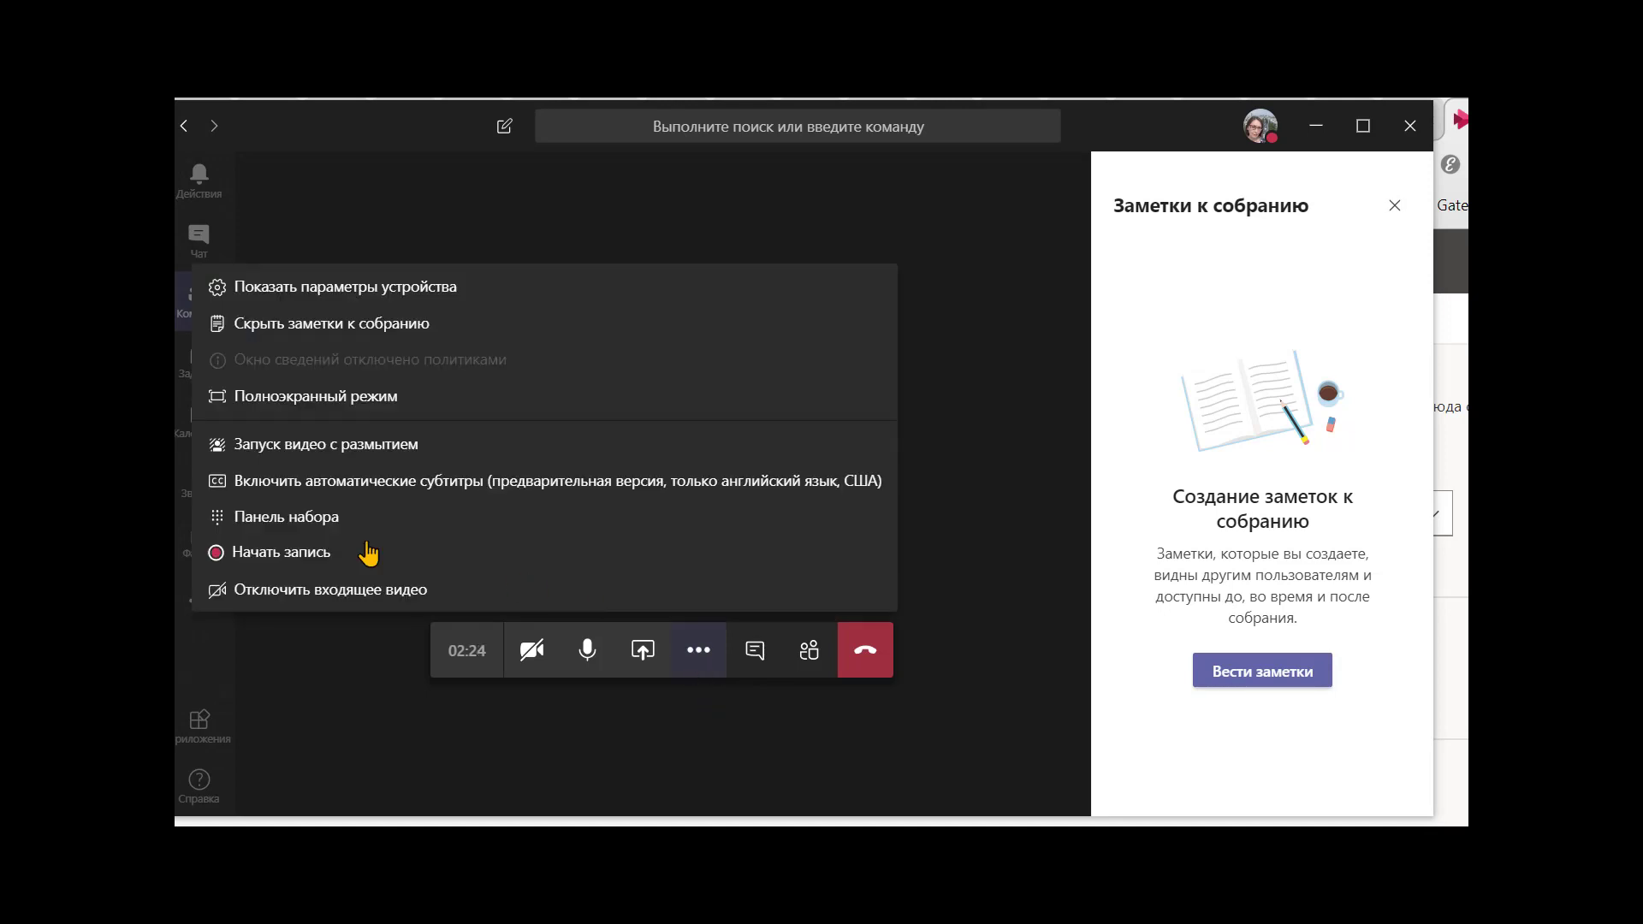
left_click(280, 555)
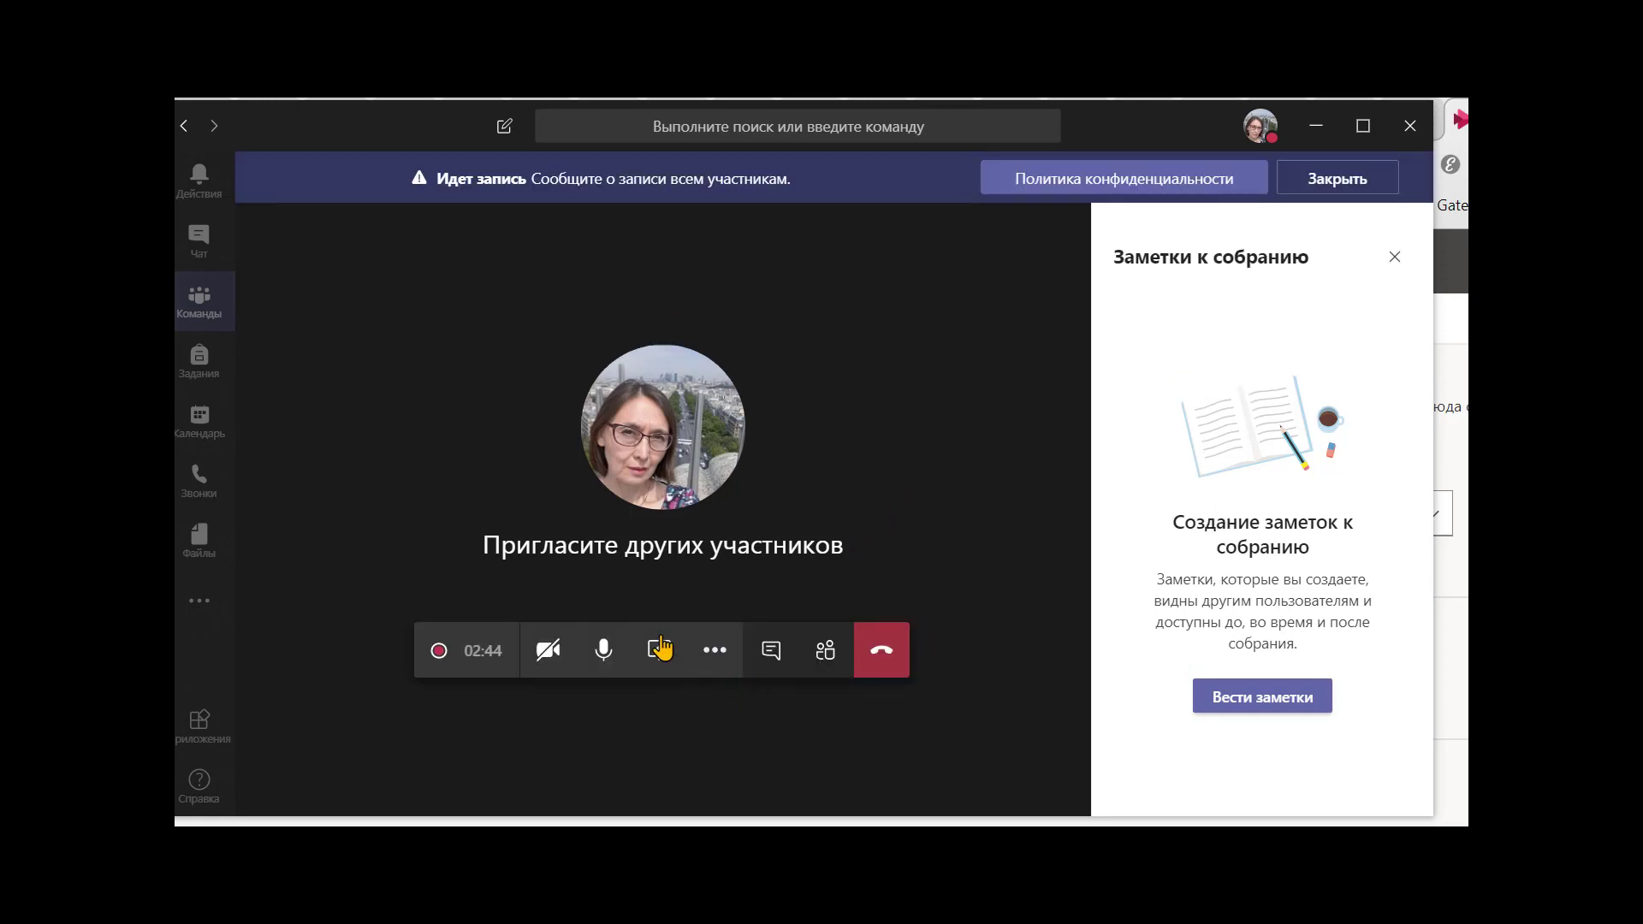
left_click(770, 652)
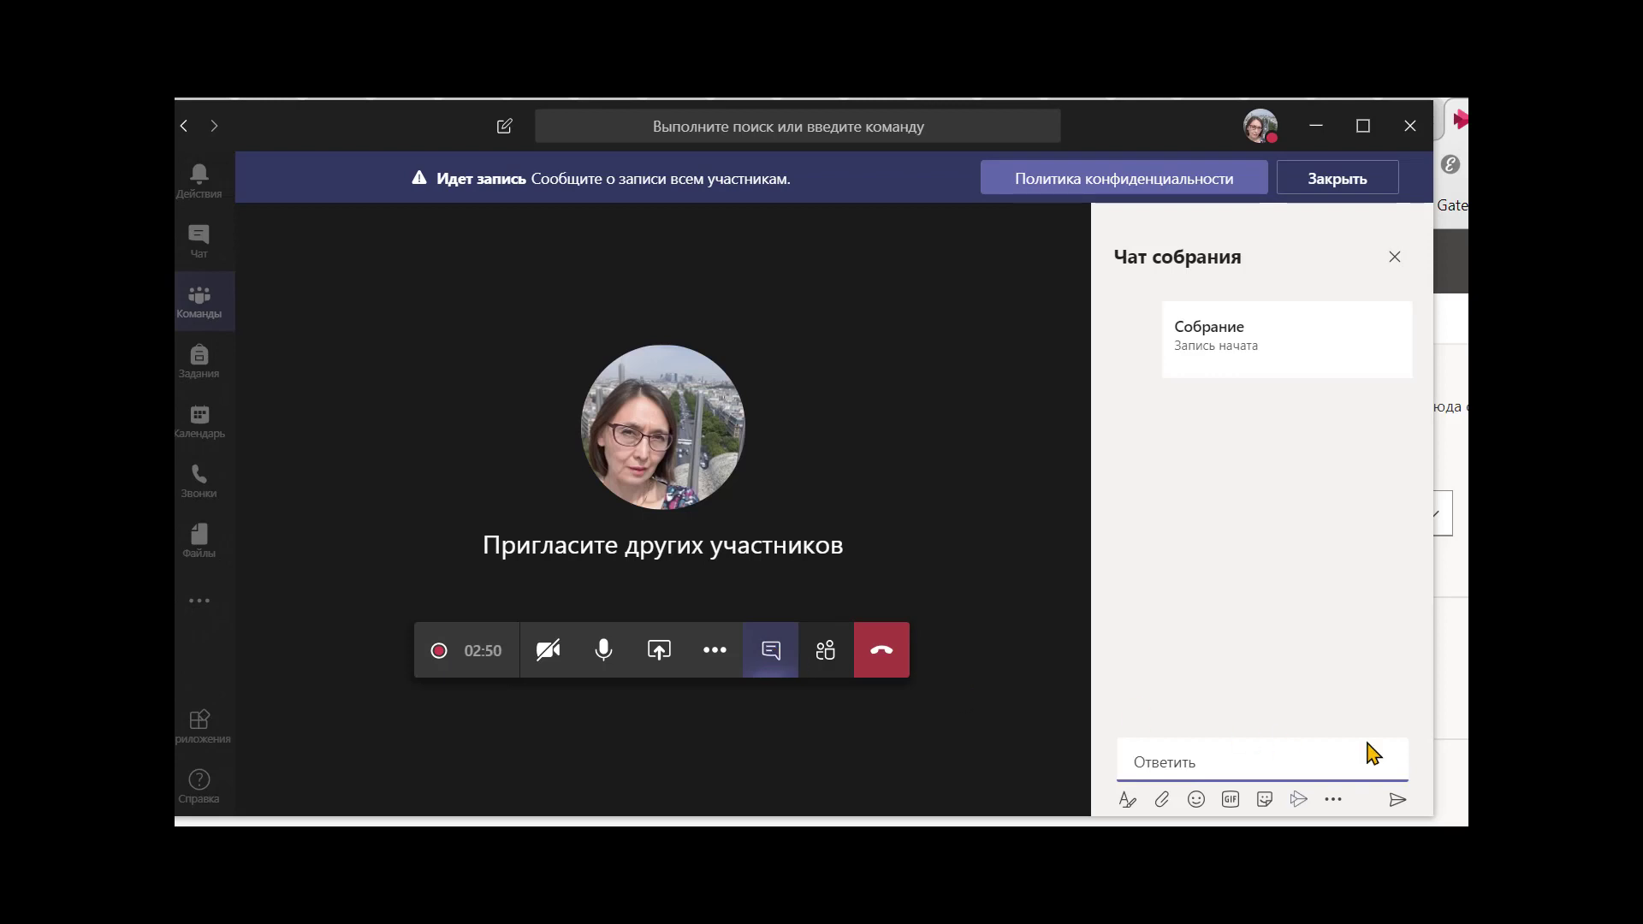
left_click(1128, 760)
Stop the meeting recording and confirm the stop
left_click(713, 657)
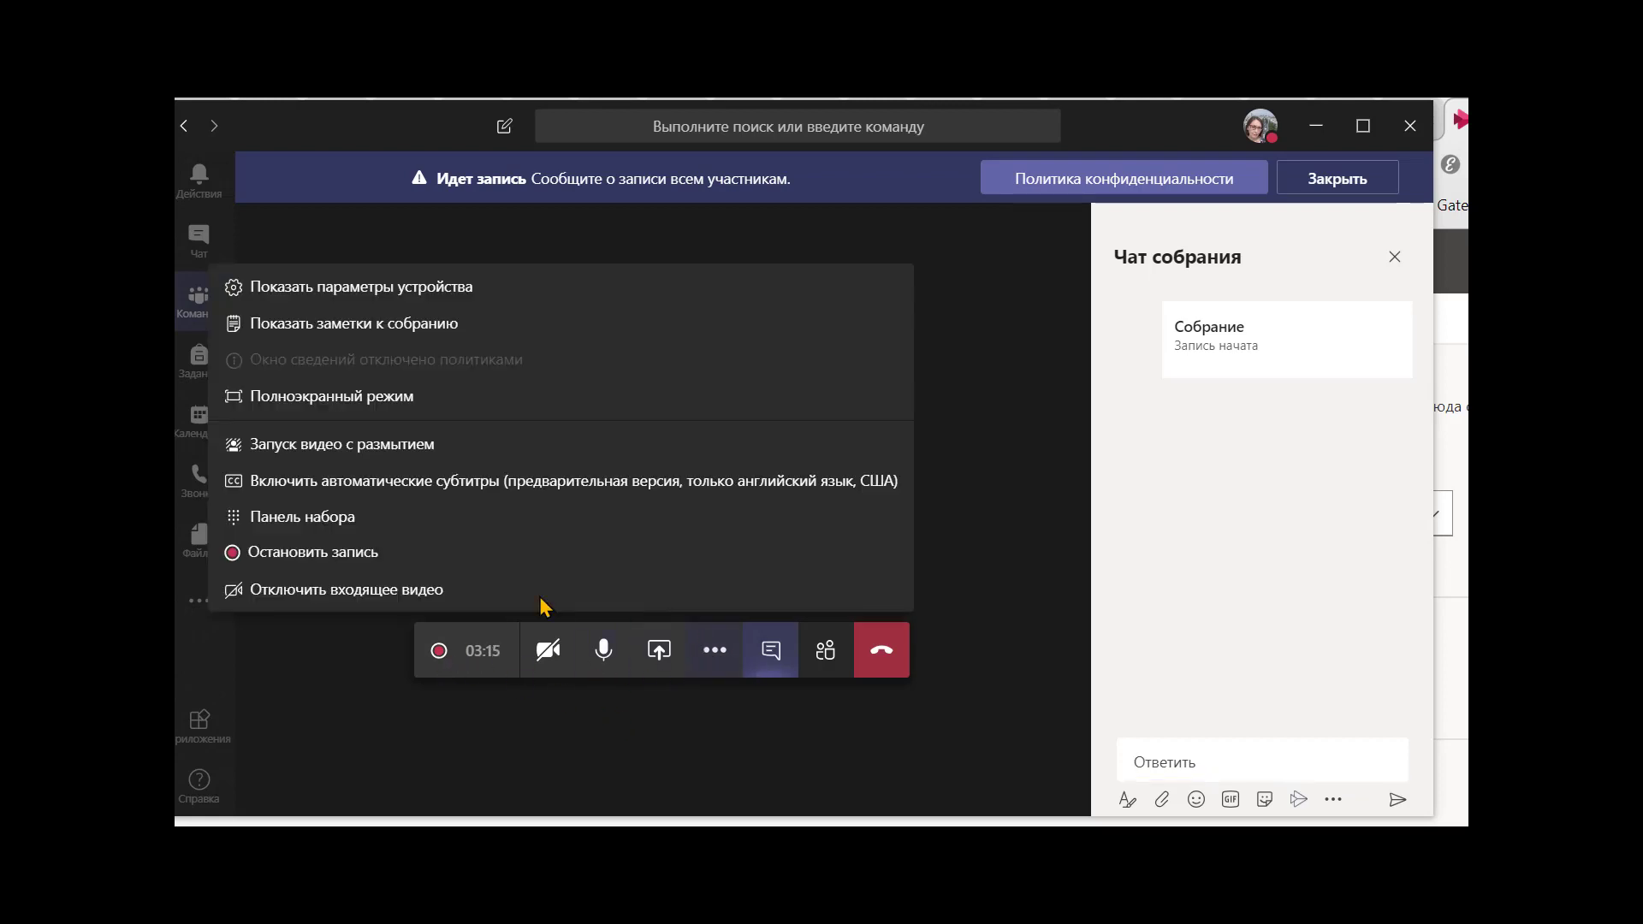
left_click(336, 554)
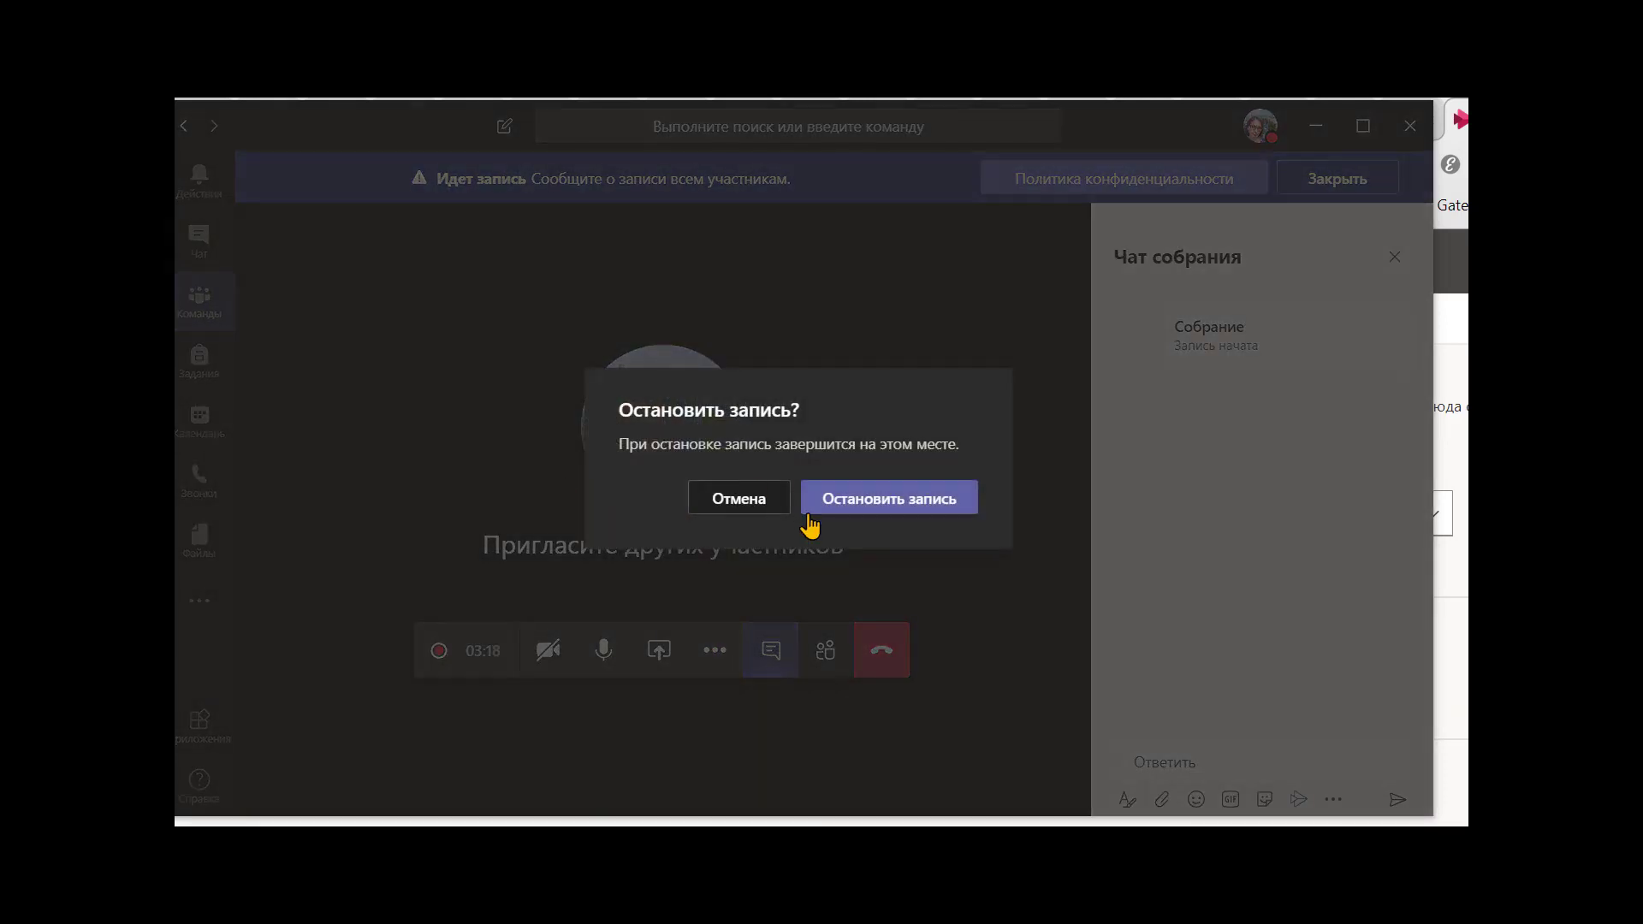
left_click(878, 503)
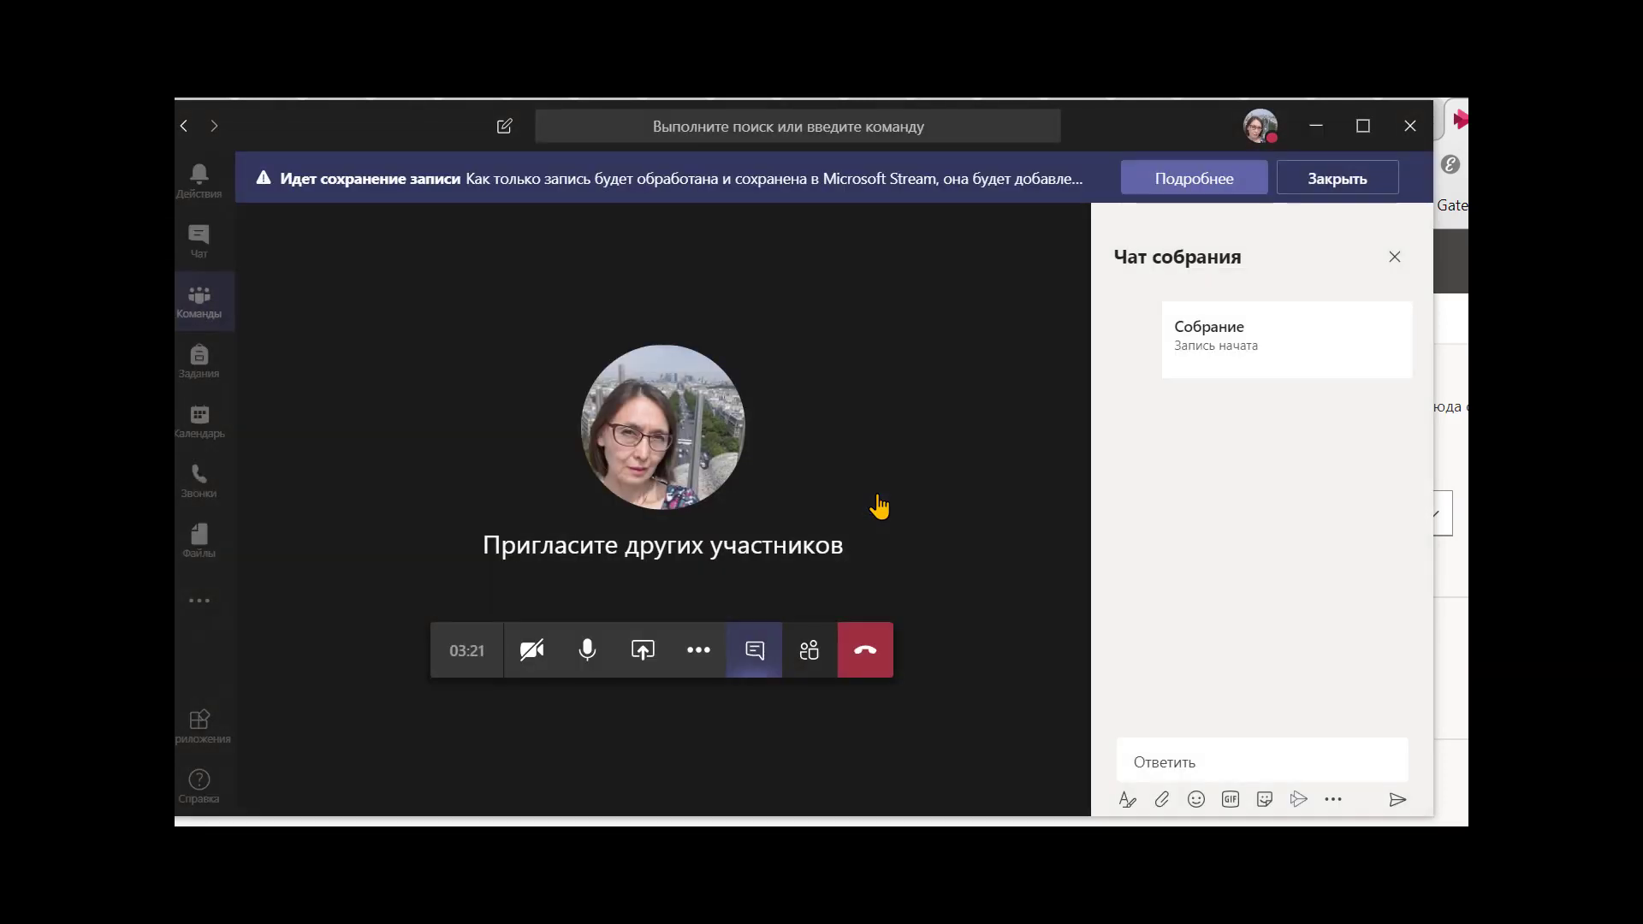
Leave the meeting and rate the call quality five stars in the channel post
left_click(853, 662)
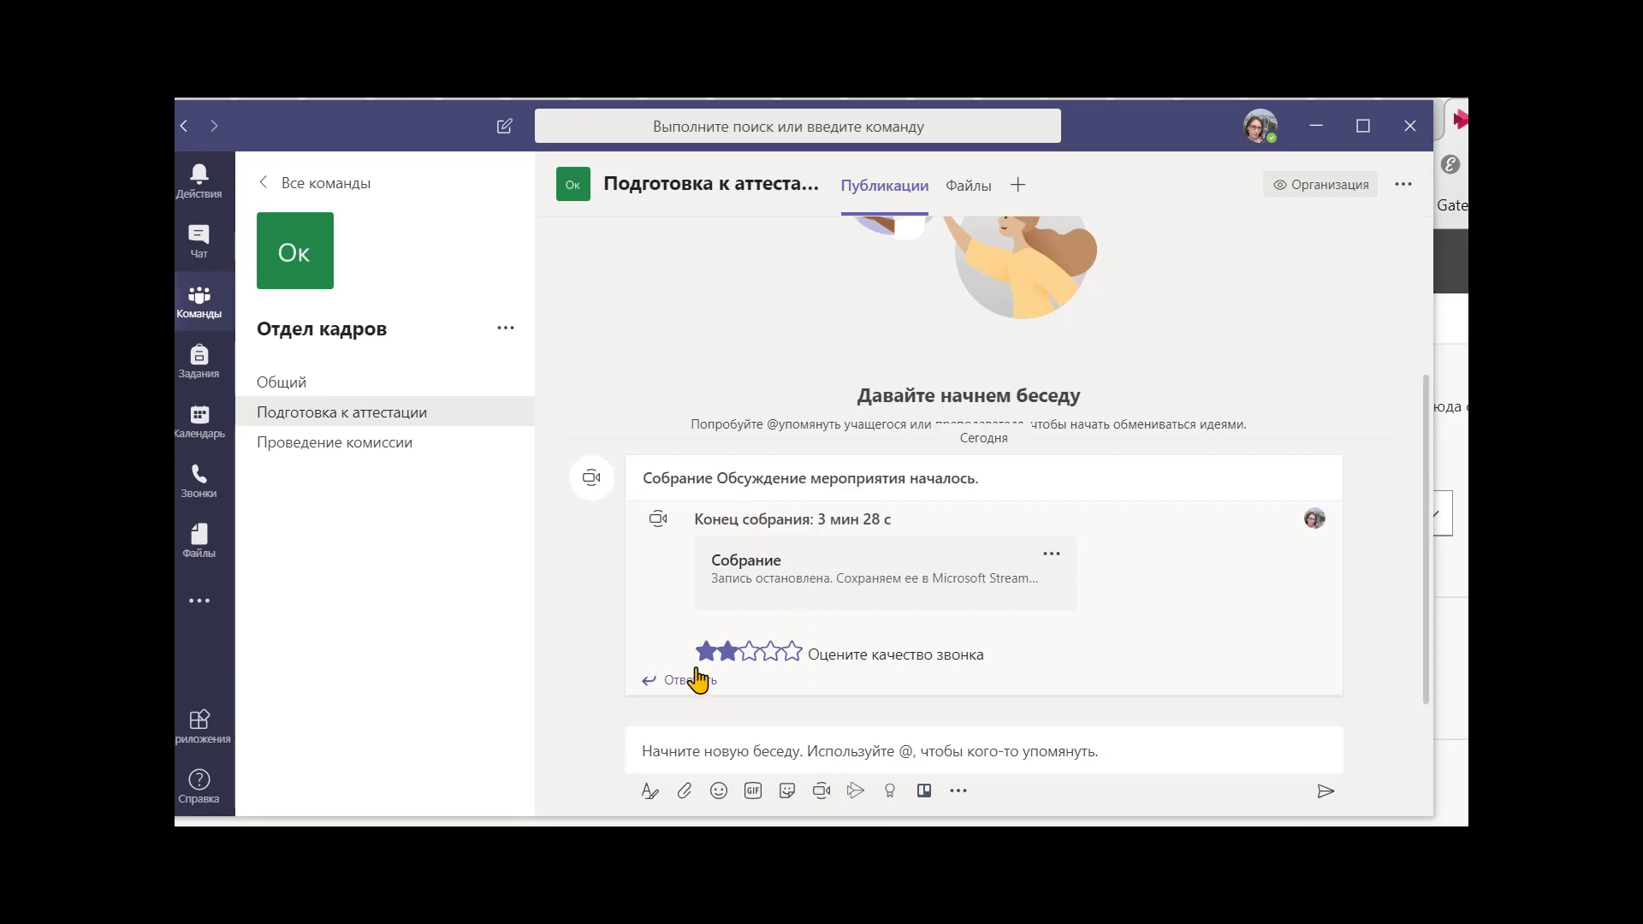
left_click(792, 653)
left_click(793, 653)
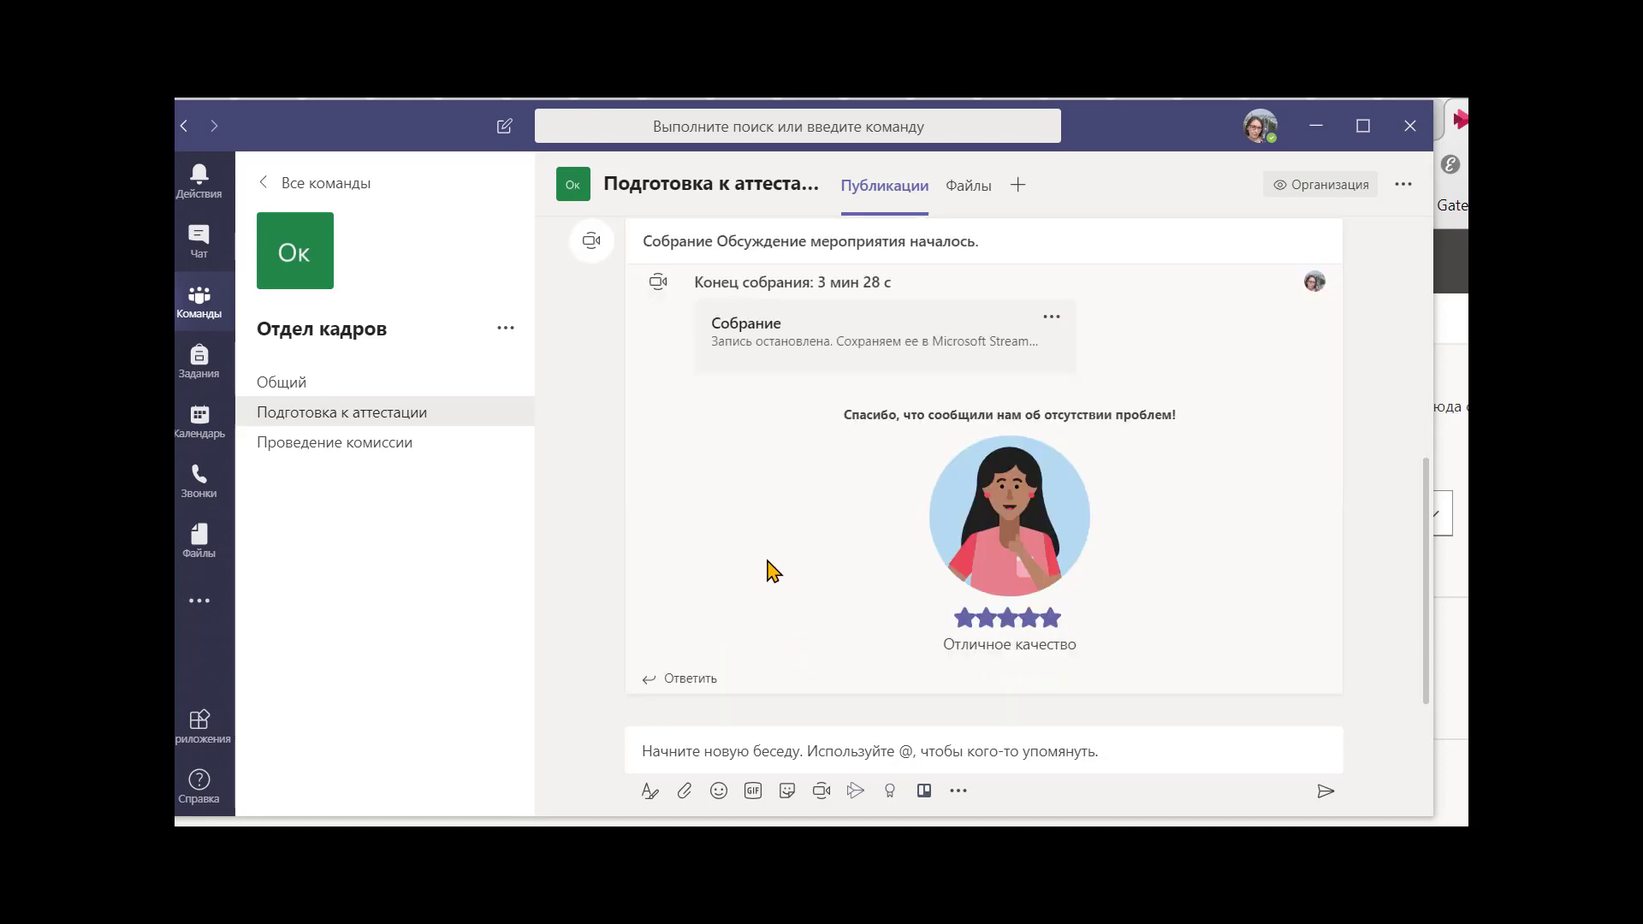